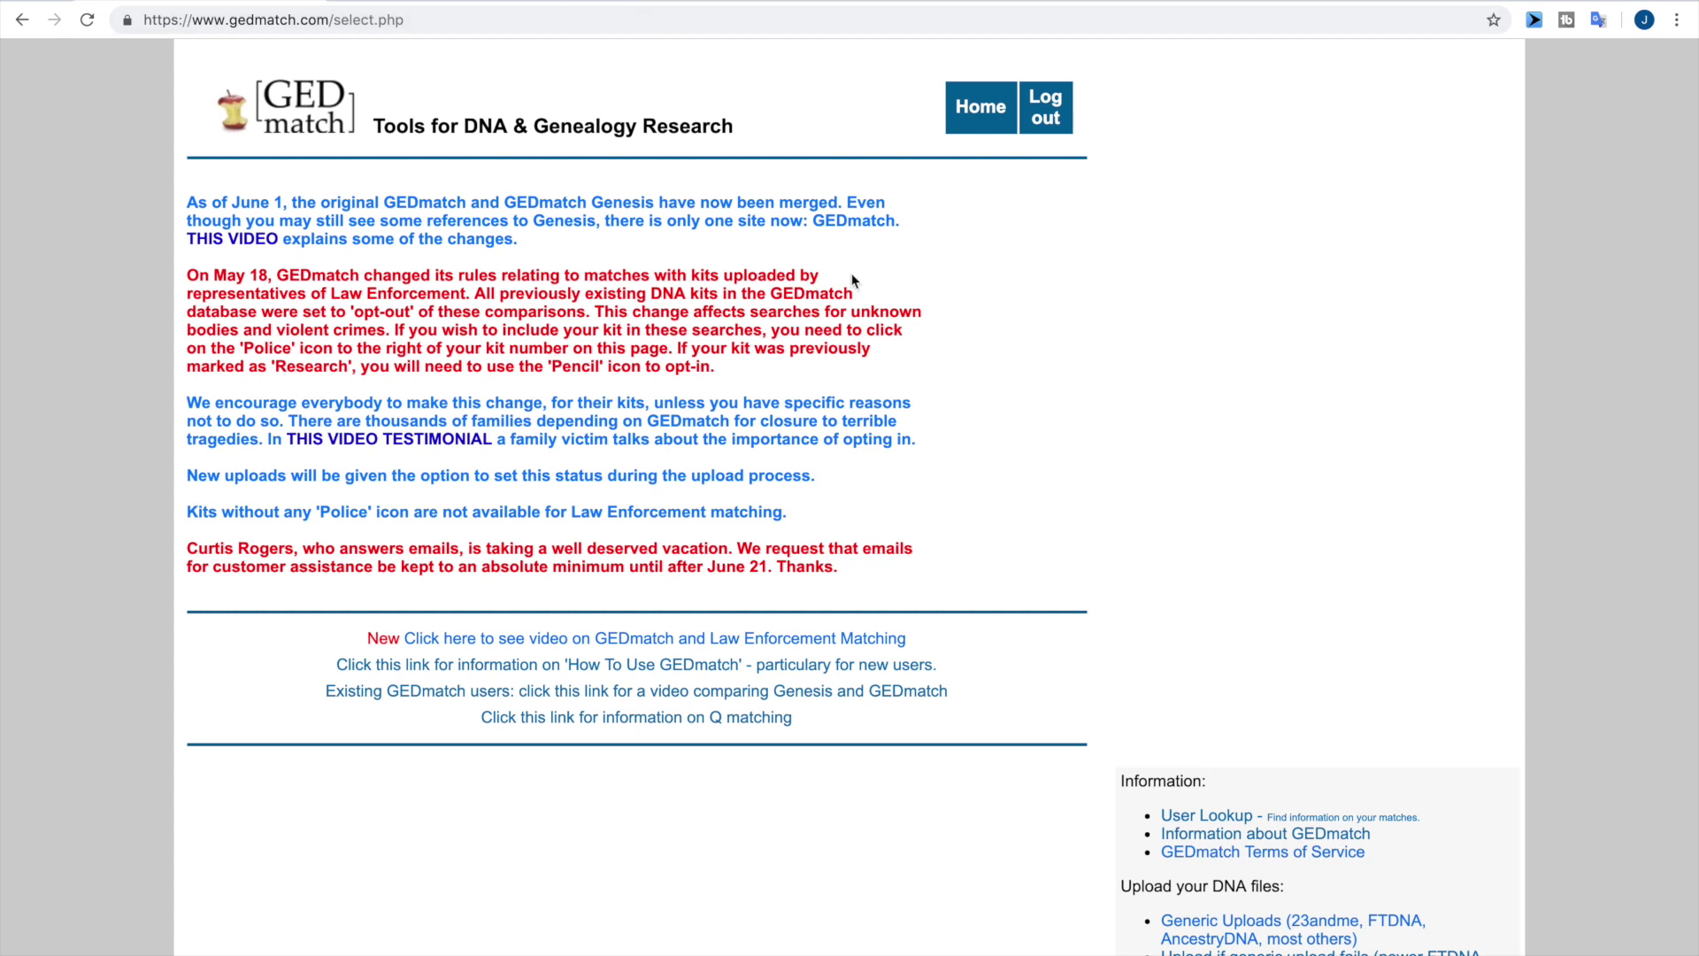
Step: Open the Generic Uploads form and enter the donor's full name, an alias, and Male sex
scroll(855, 283, down, 4)
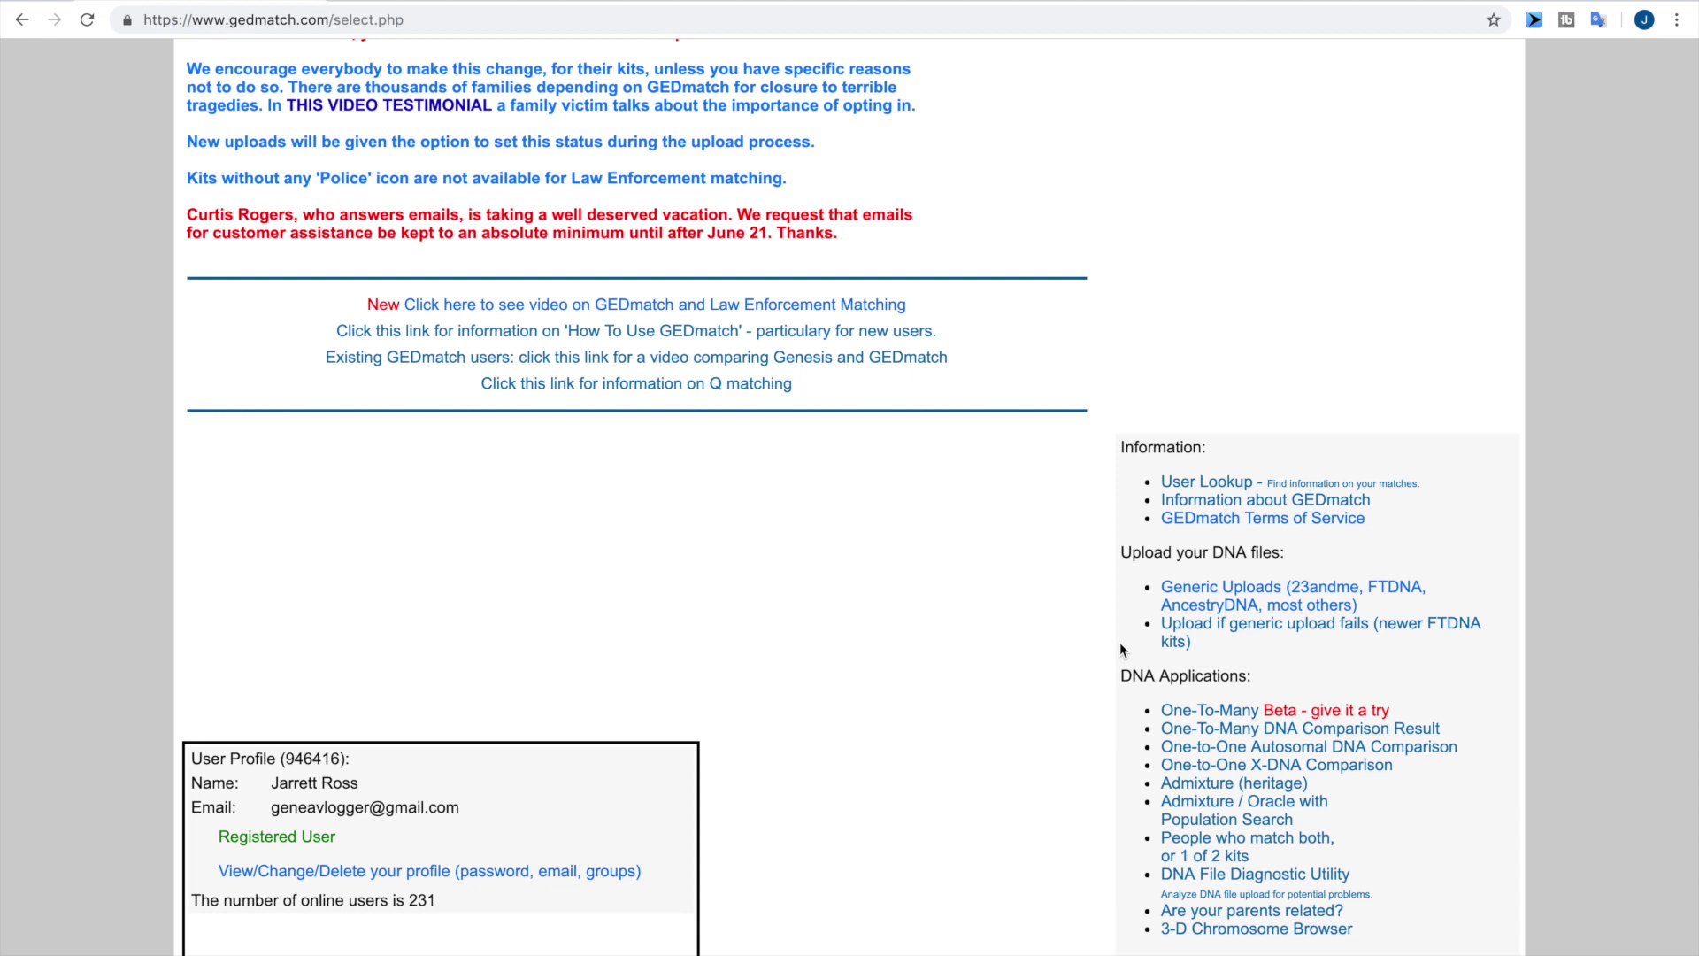
click(1200, 595)
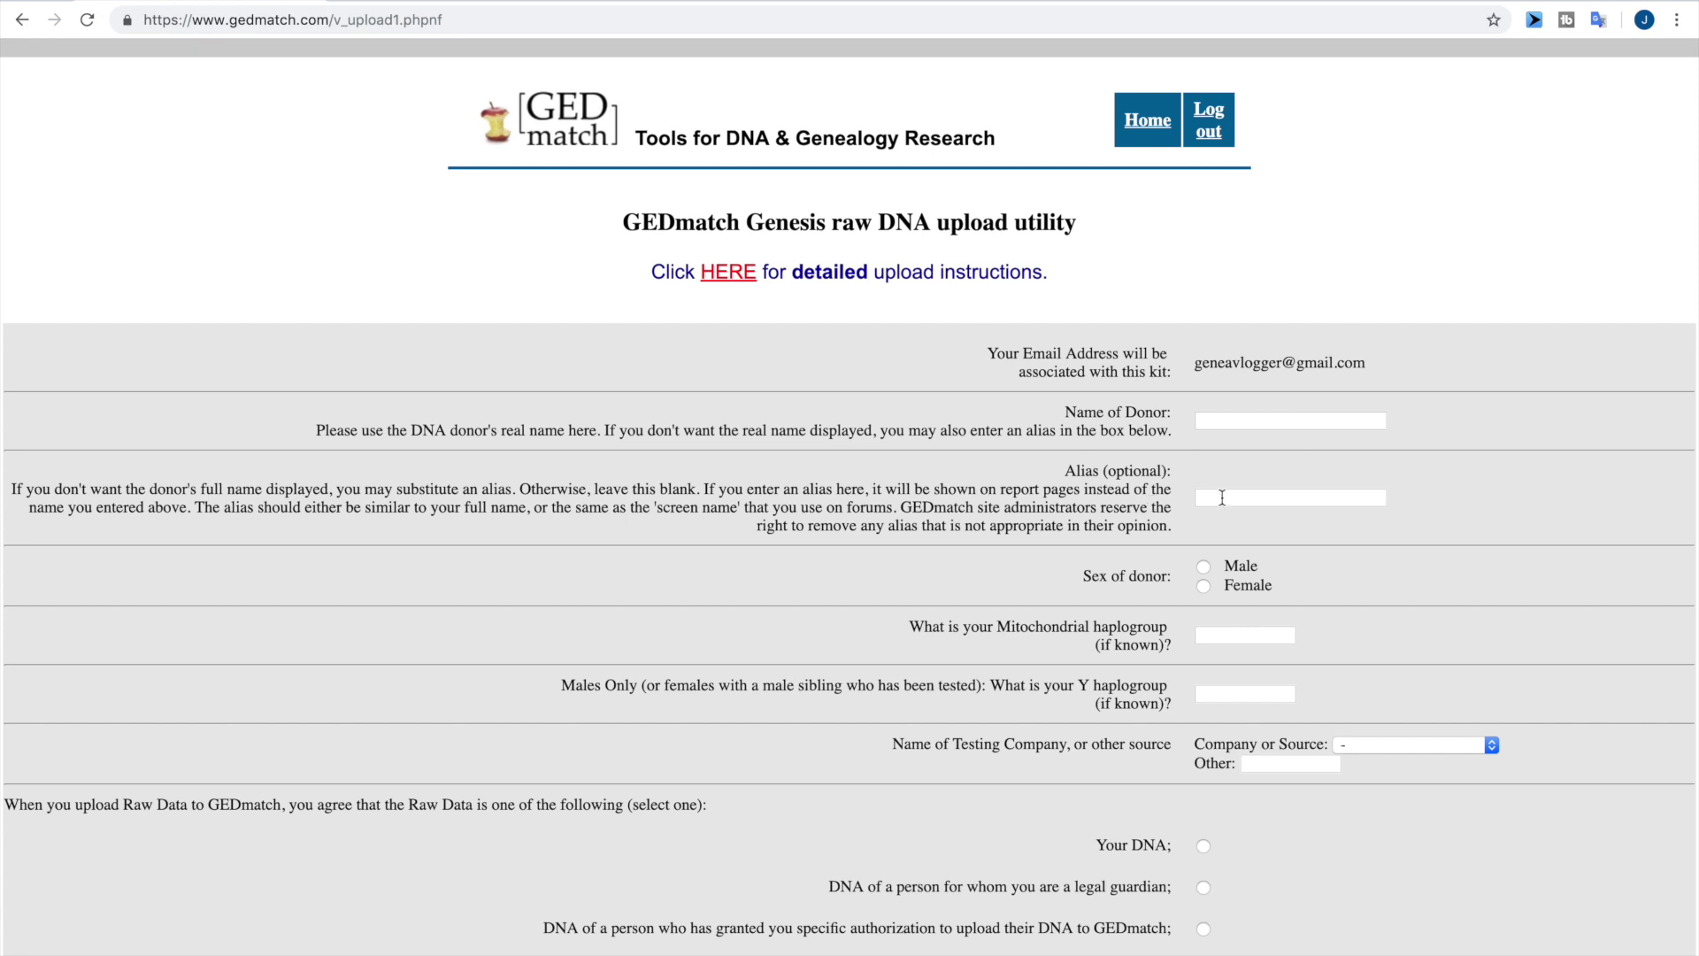
click(1244, 418)
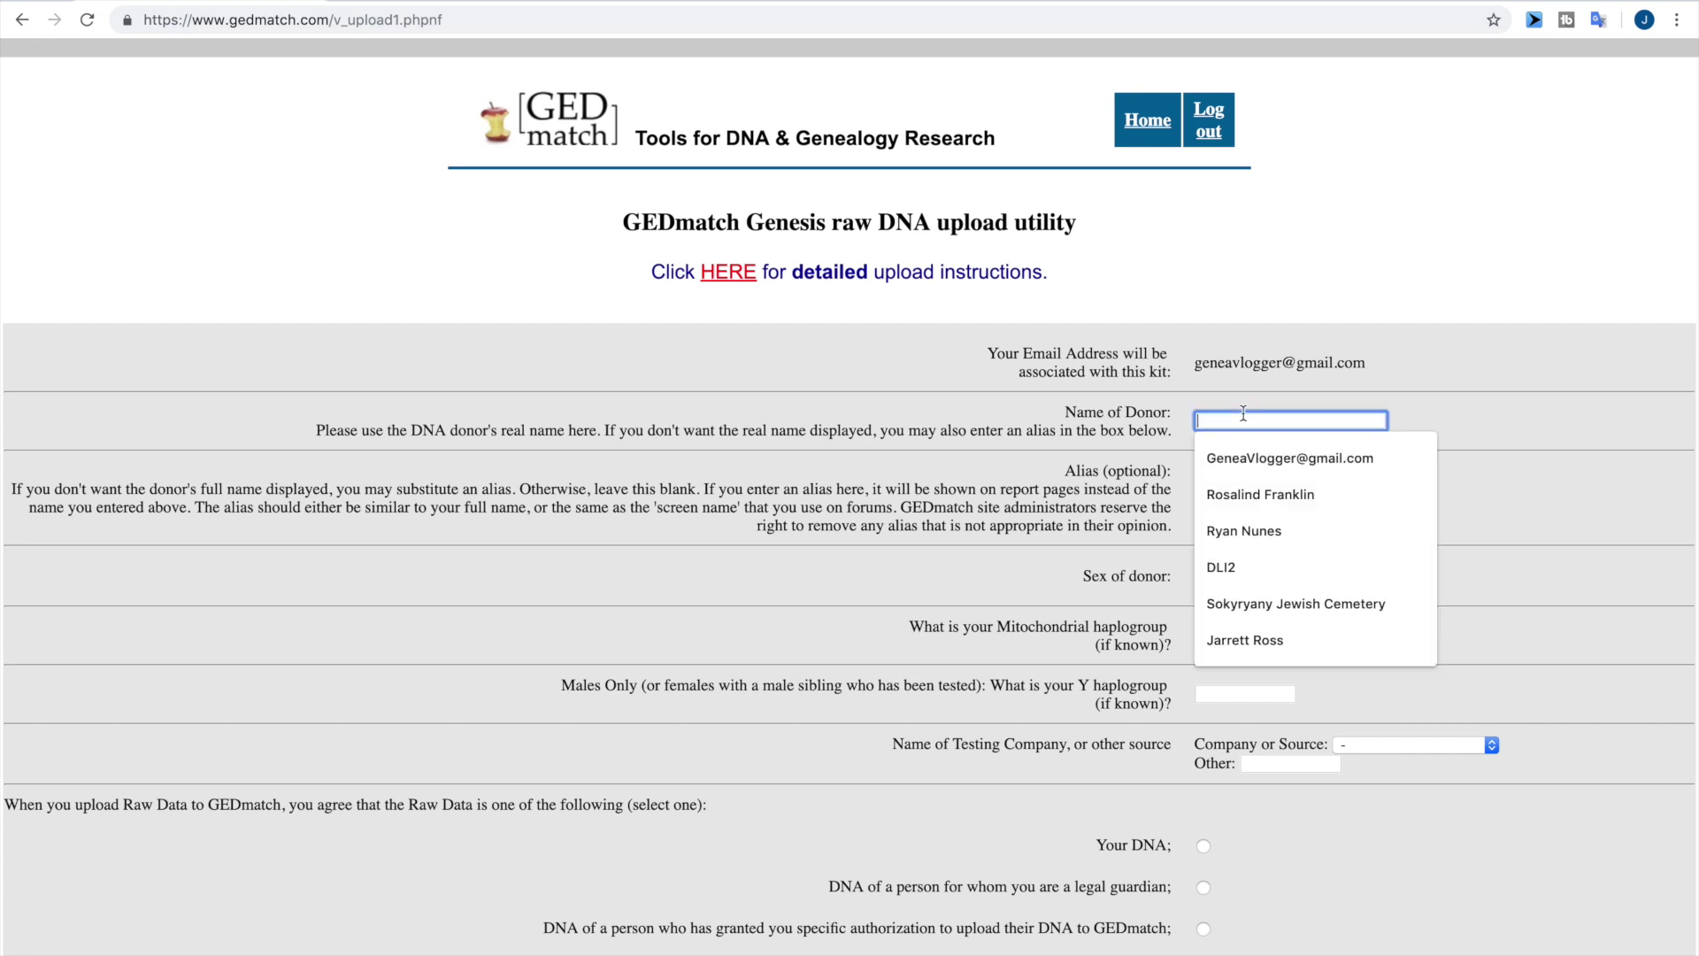
text(Jarrett Ross)
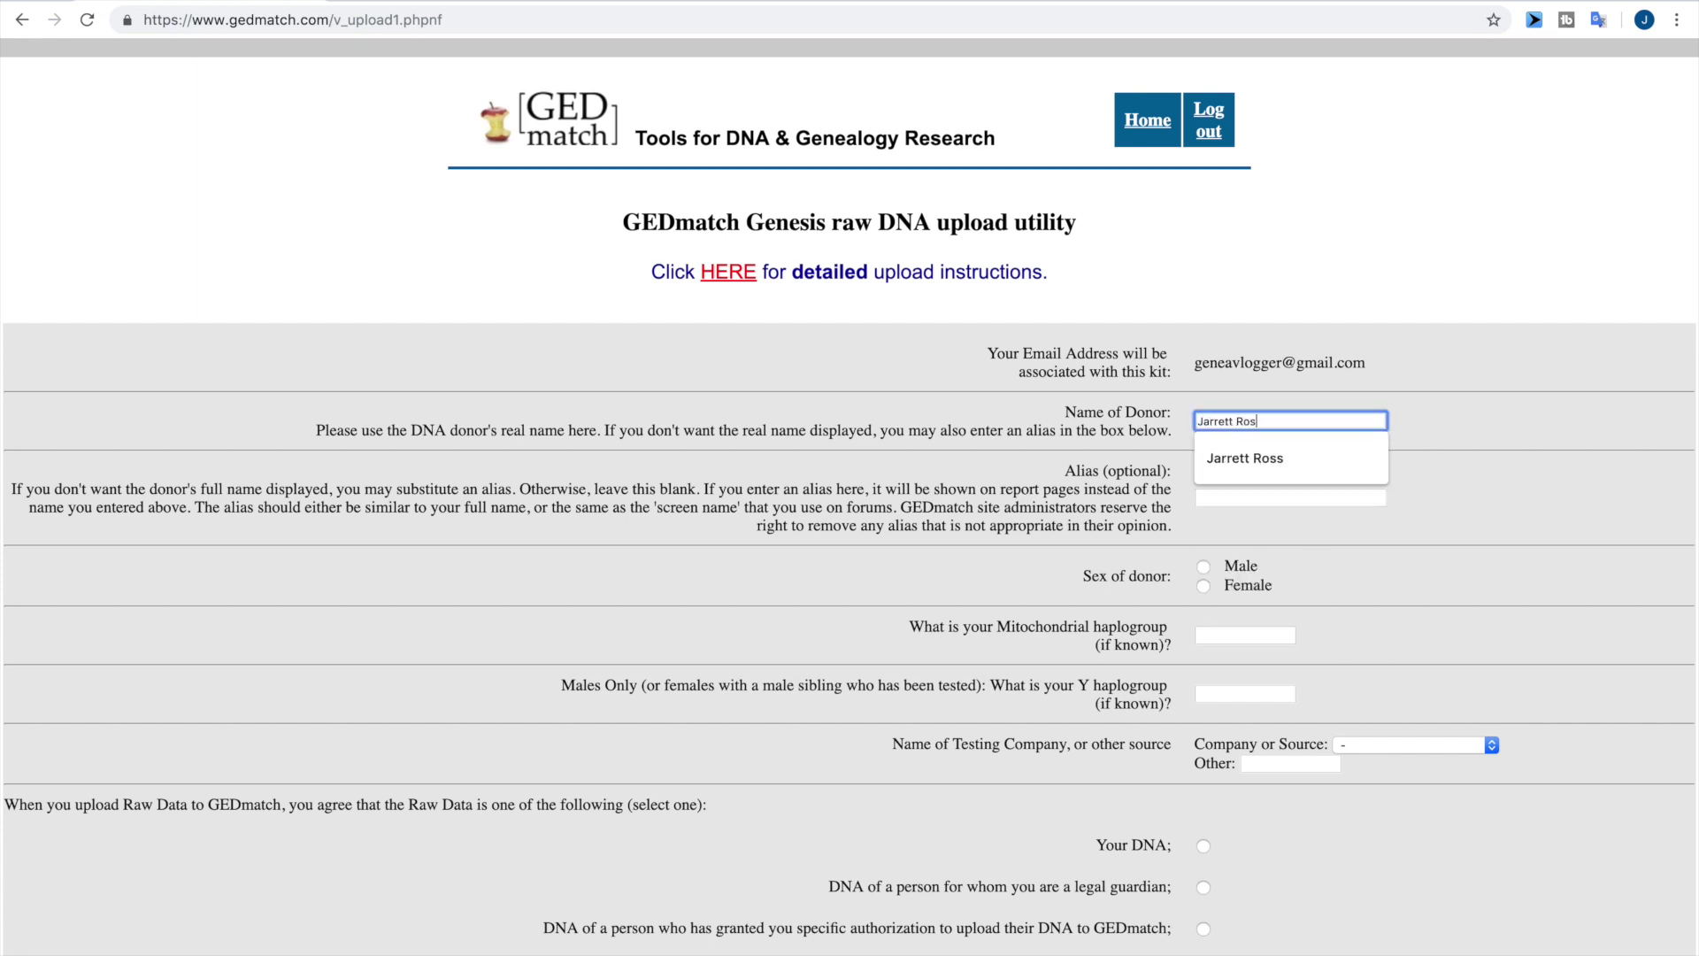
click(1356, 497)
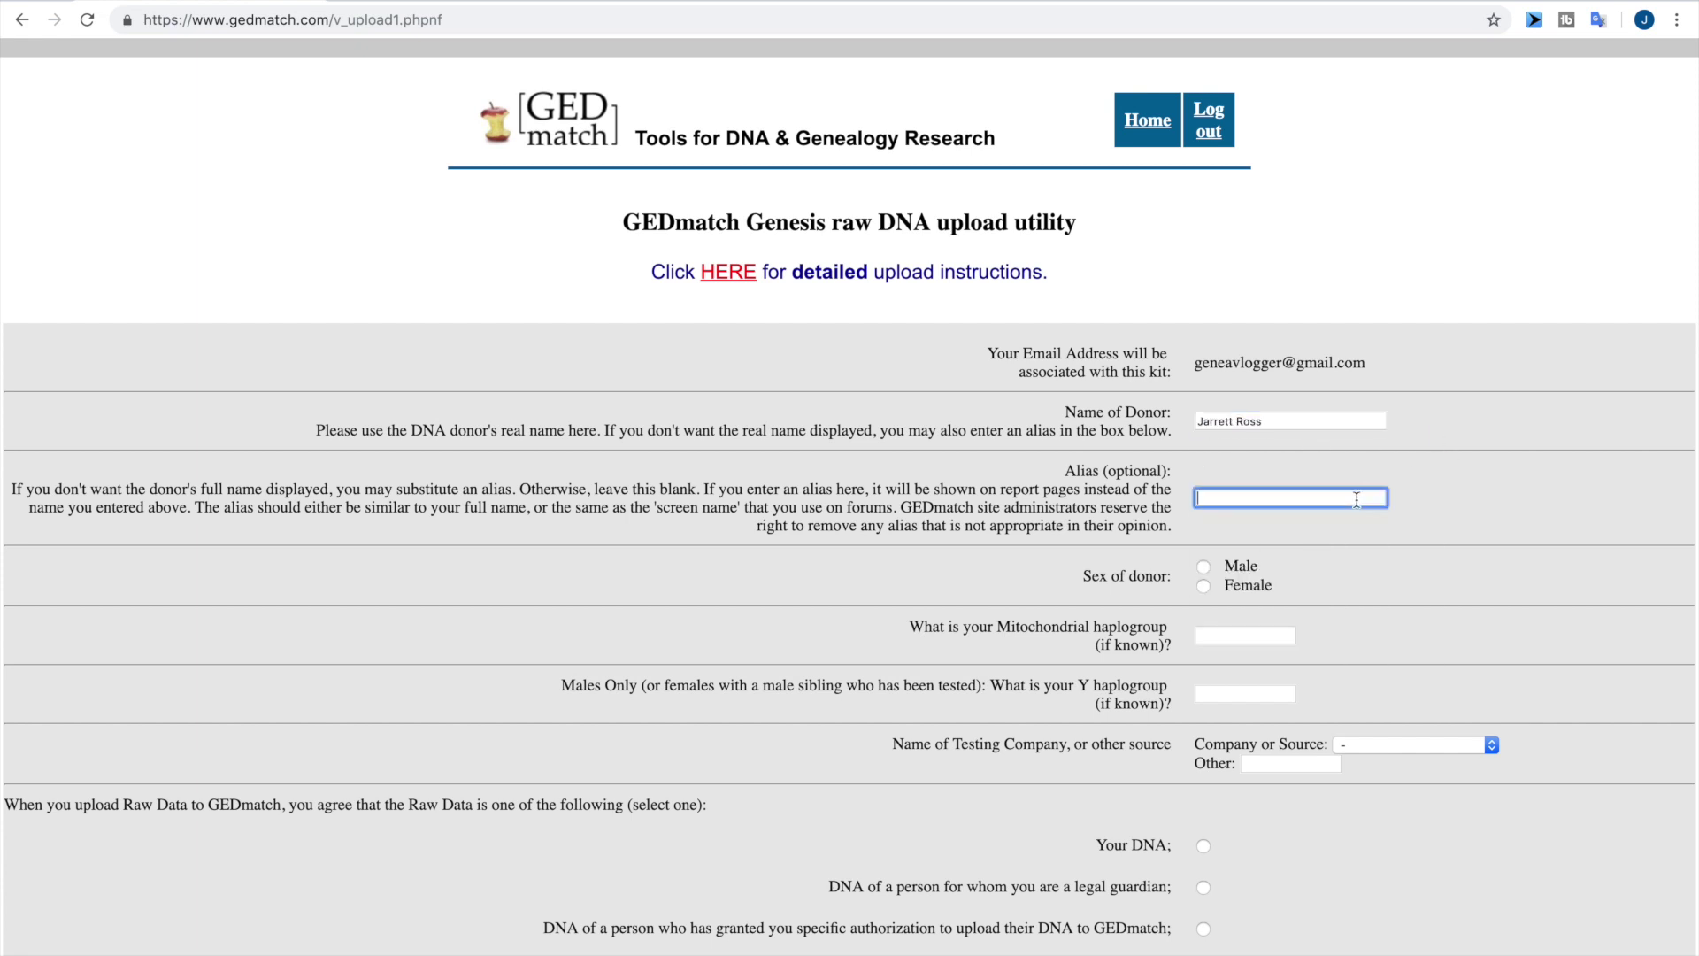
text(JR)
click(1207, 568)
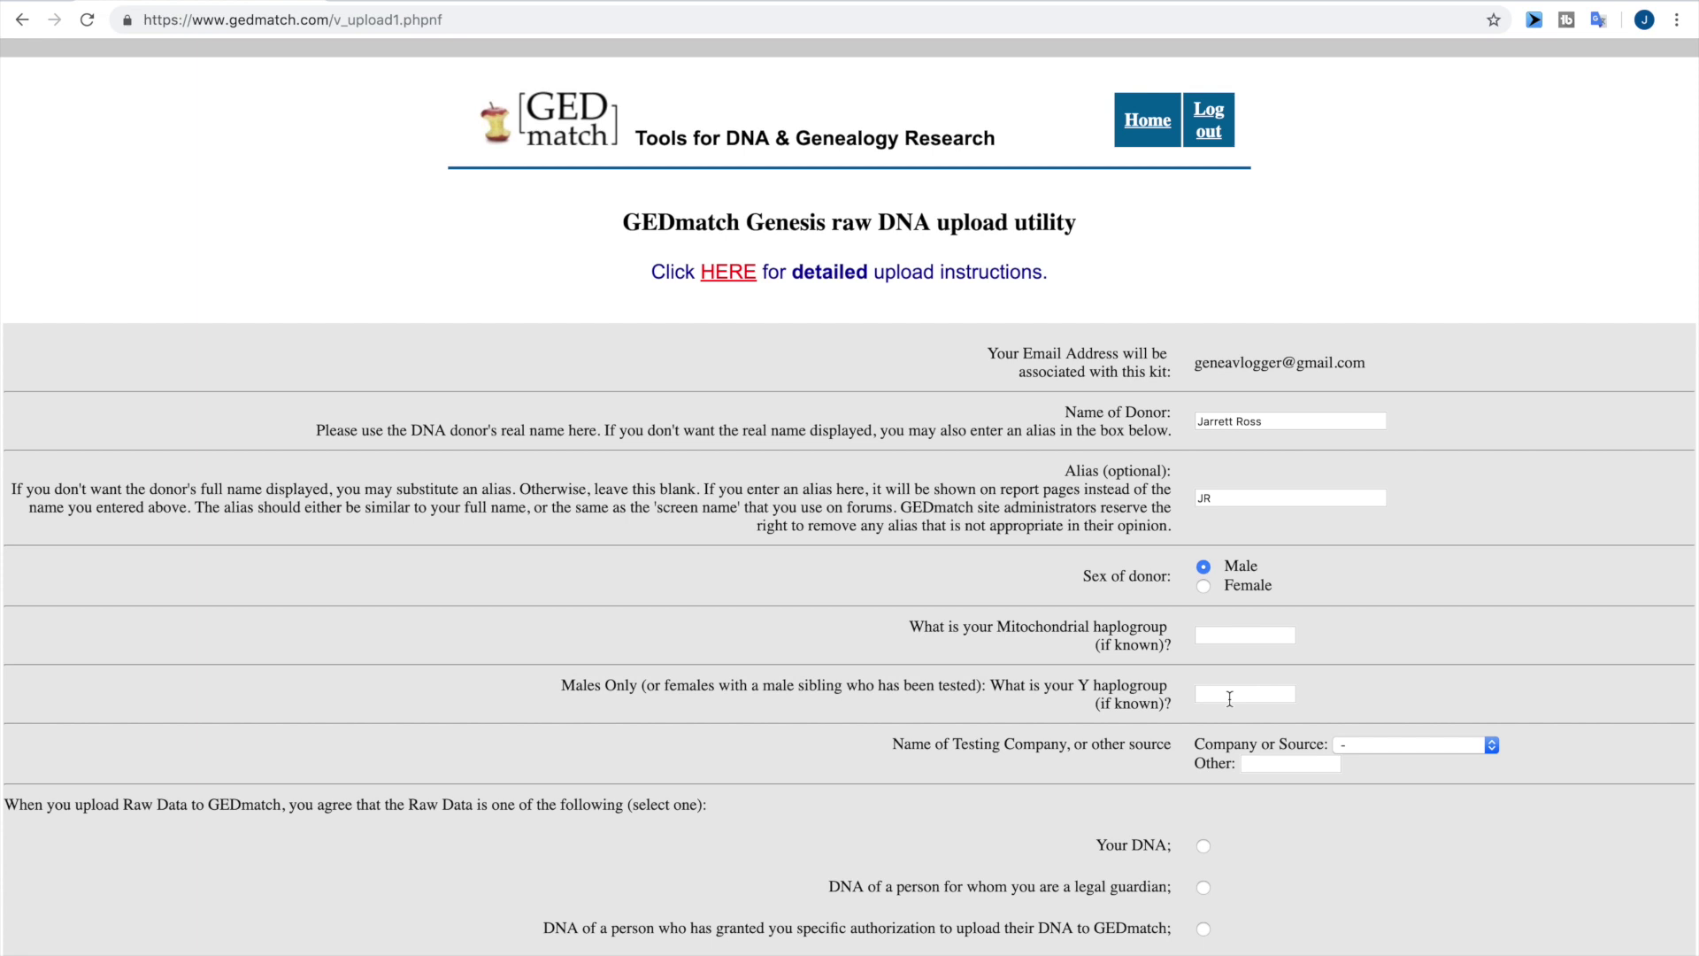
scroll(1230, 698, down, 3)
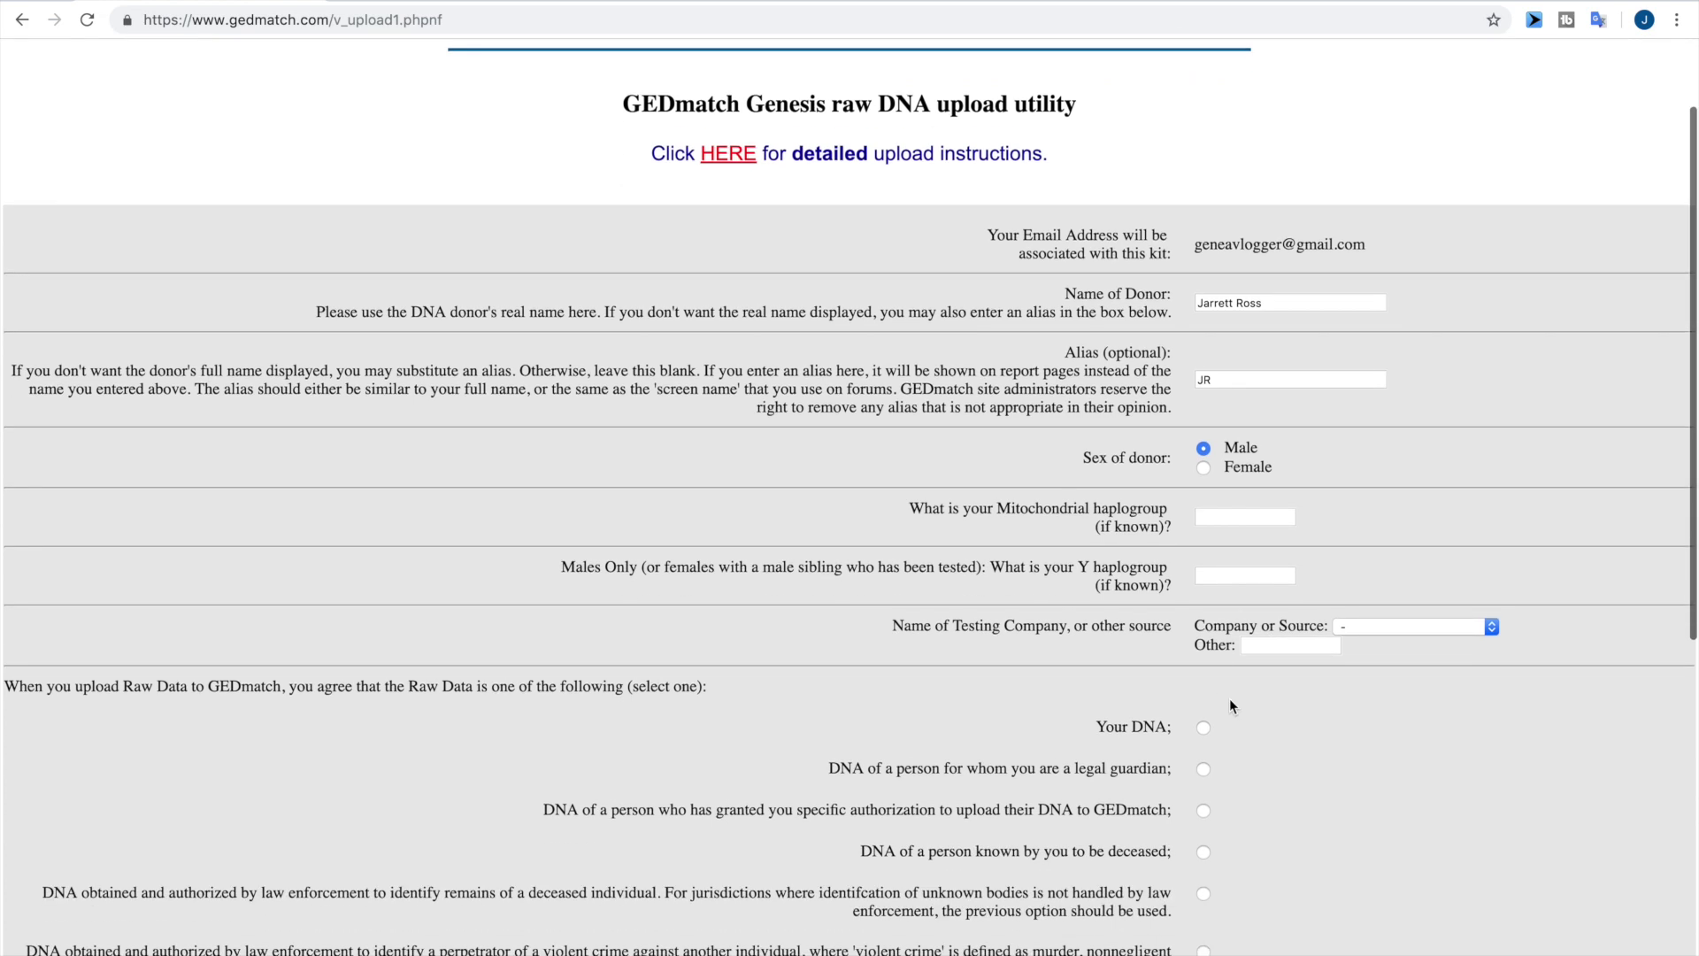
scroll(1081, 652, down, 1)
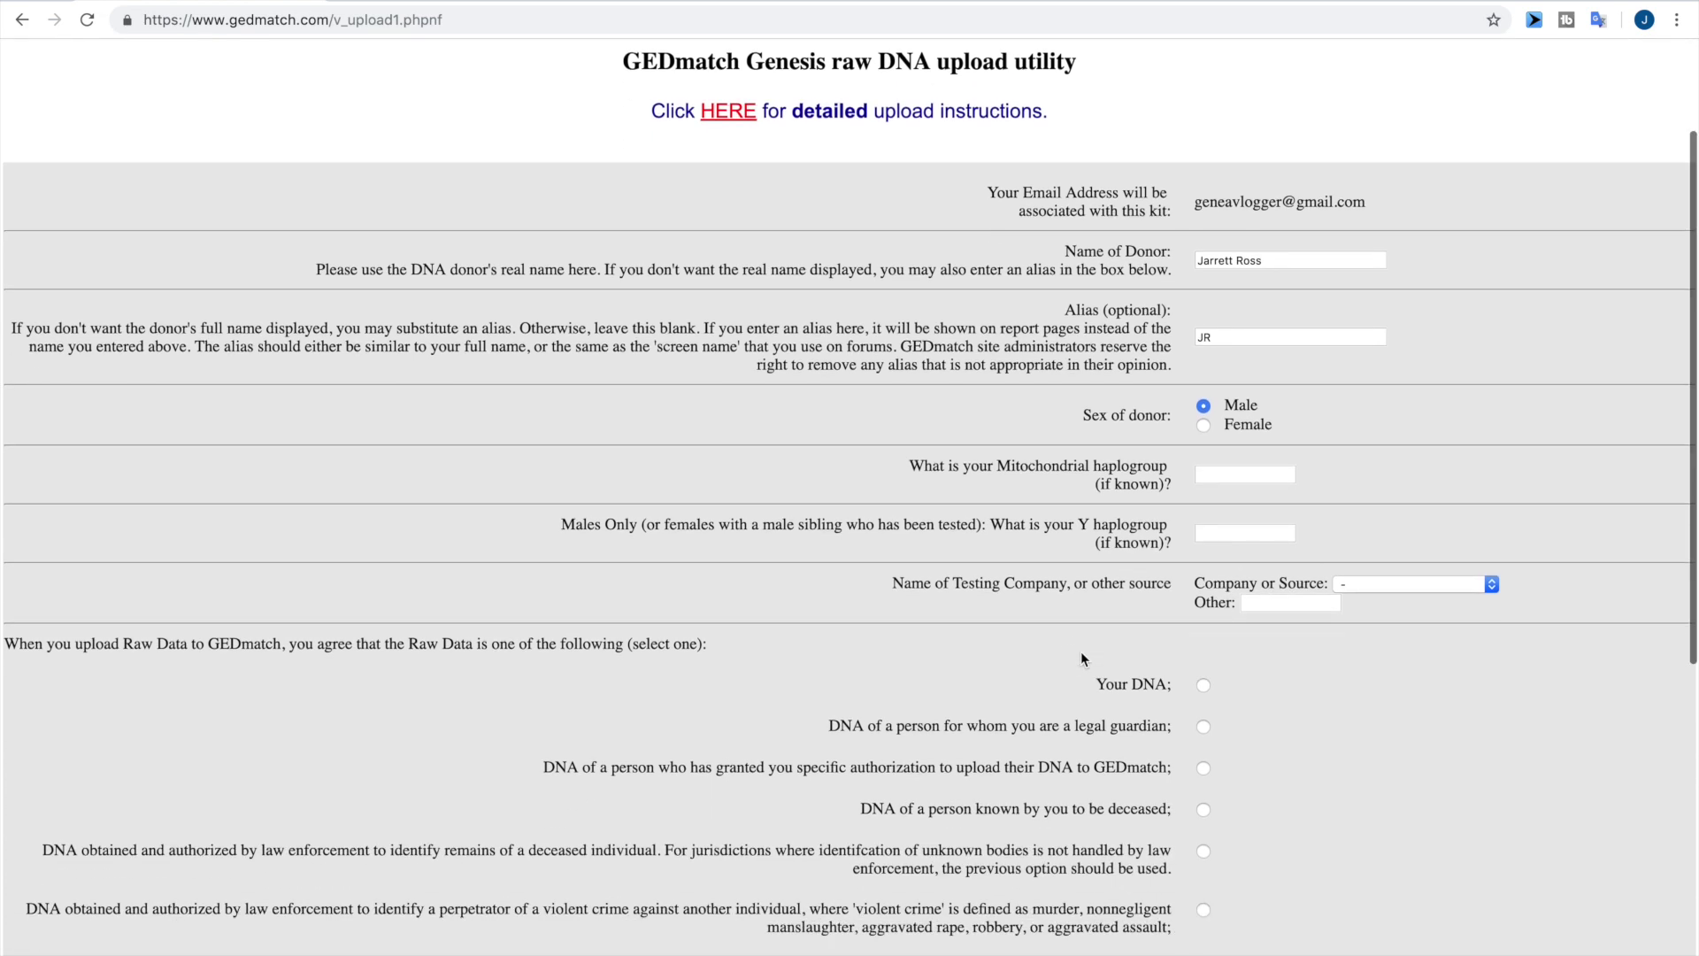
click(1454, 582)
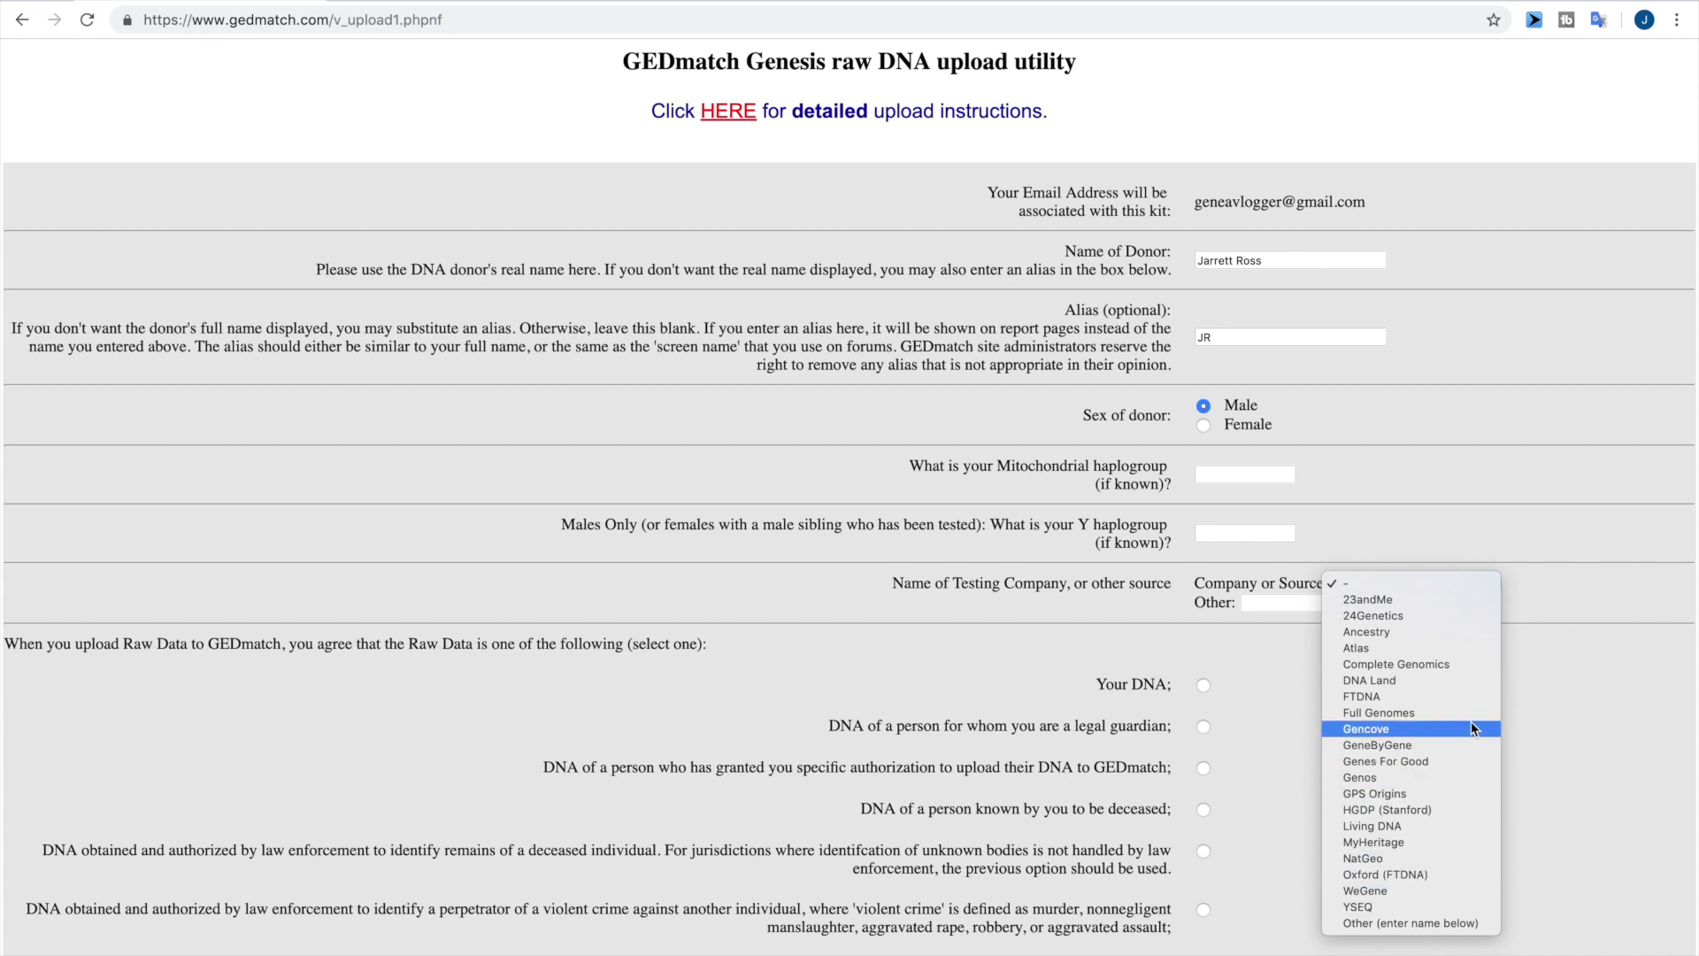
click(1581, 712)
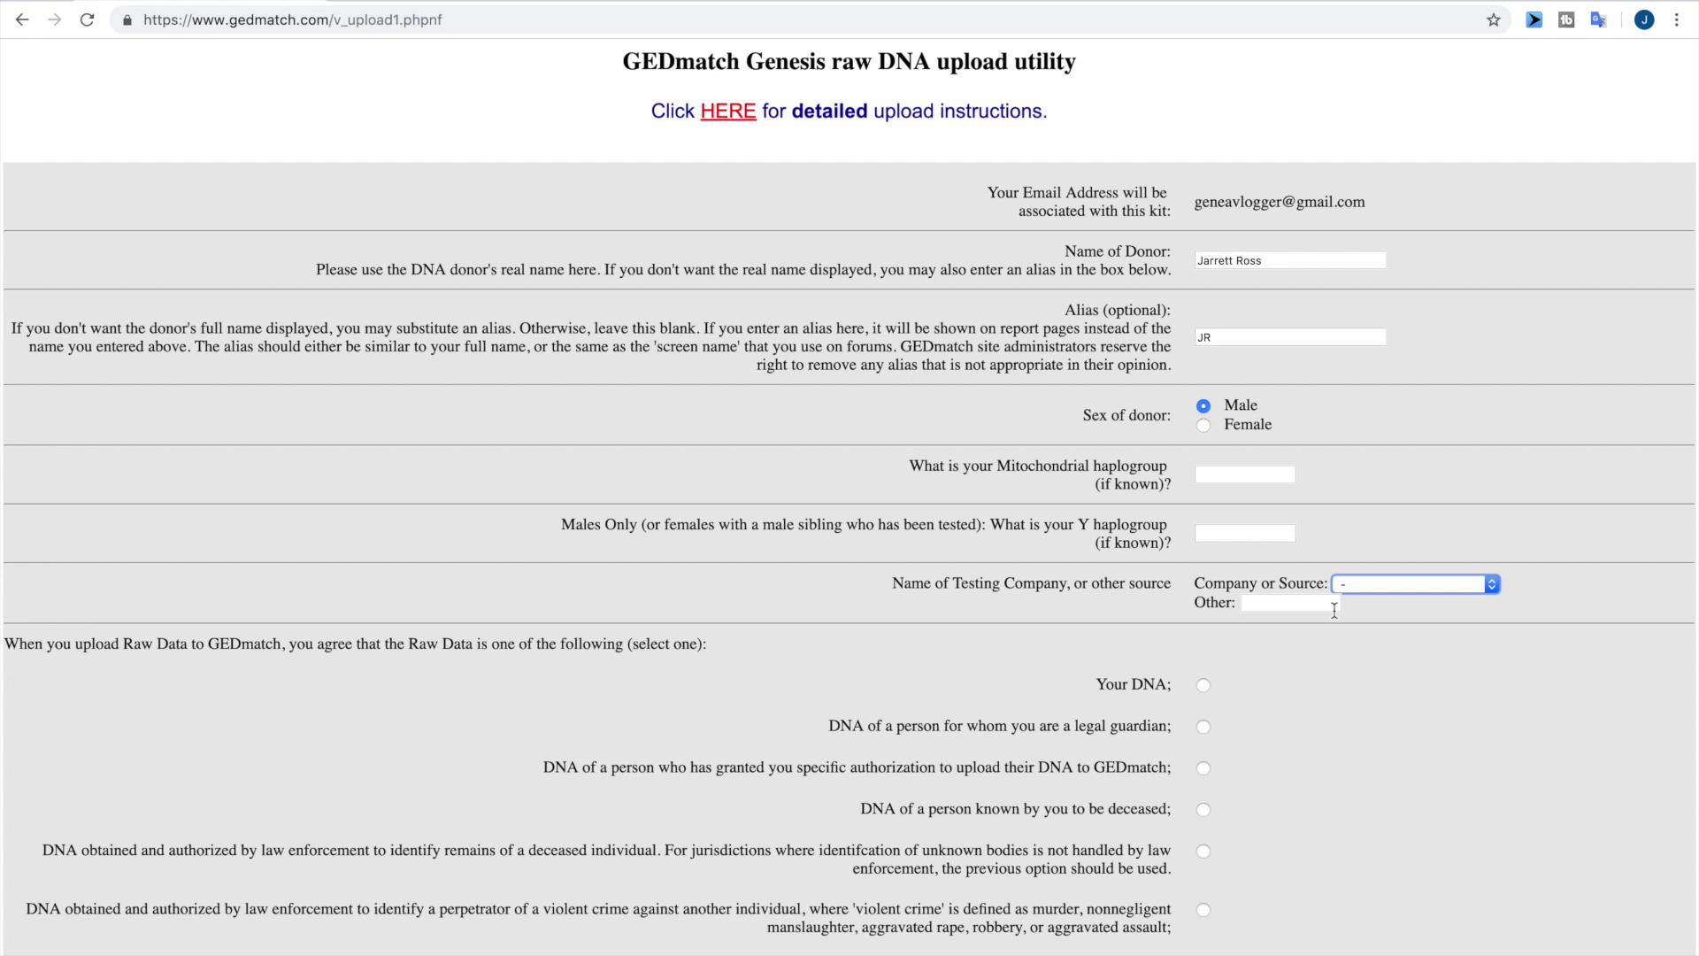
click(1374, 587)
click(1400, 540)
click(1251, 602)
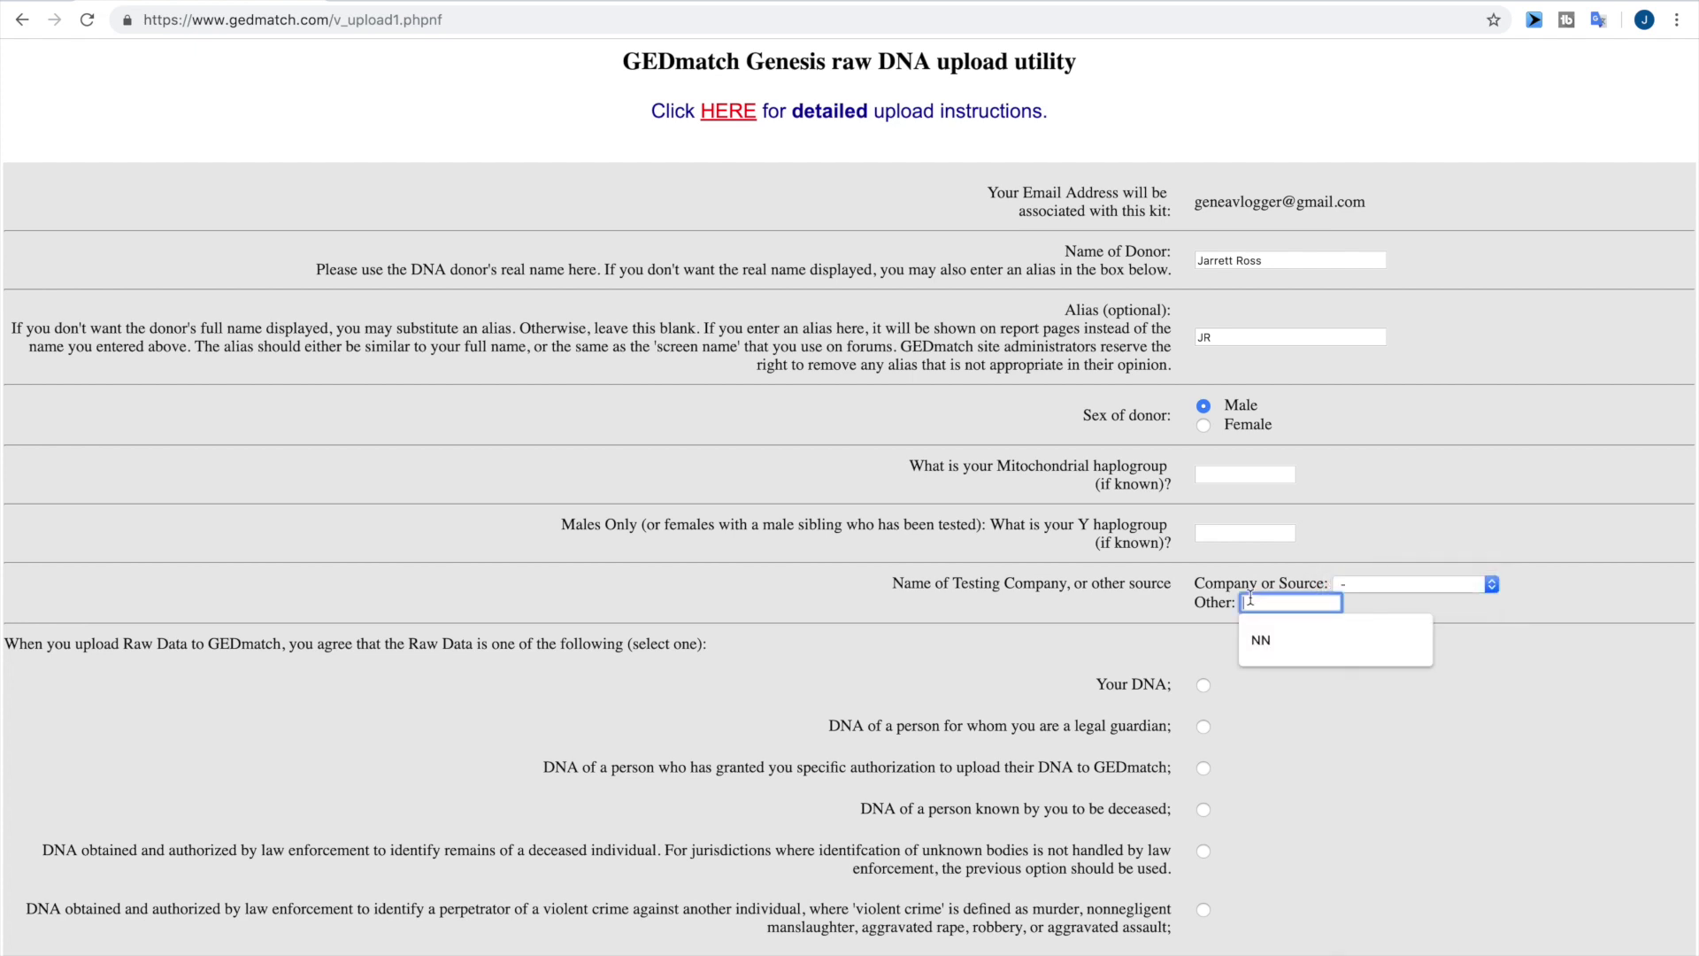
click(1342, 773)
scroll(1341, 773, down, 3)
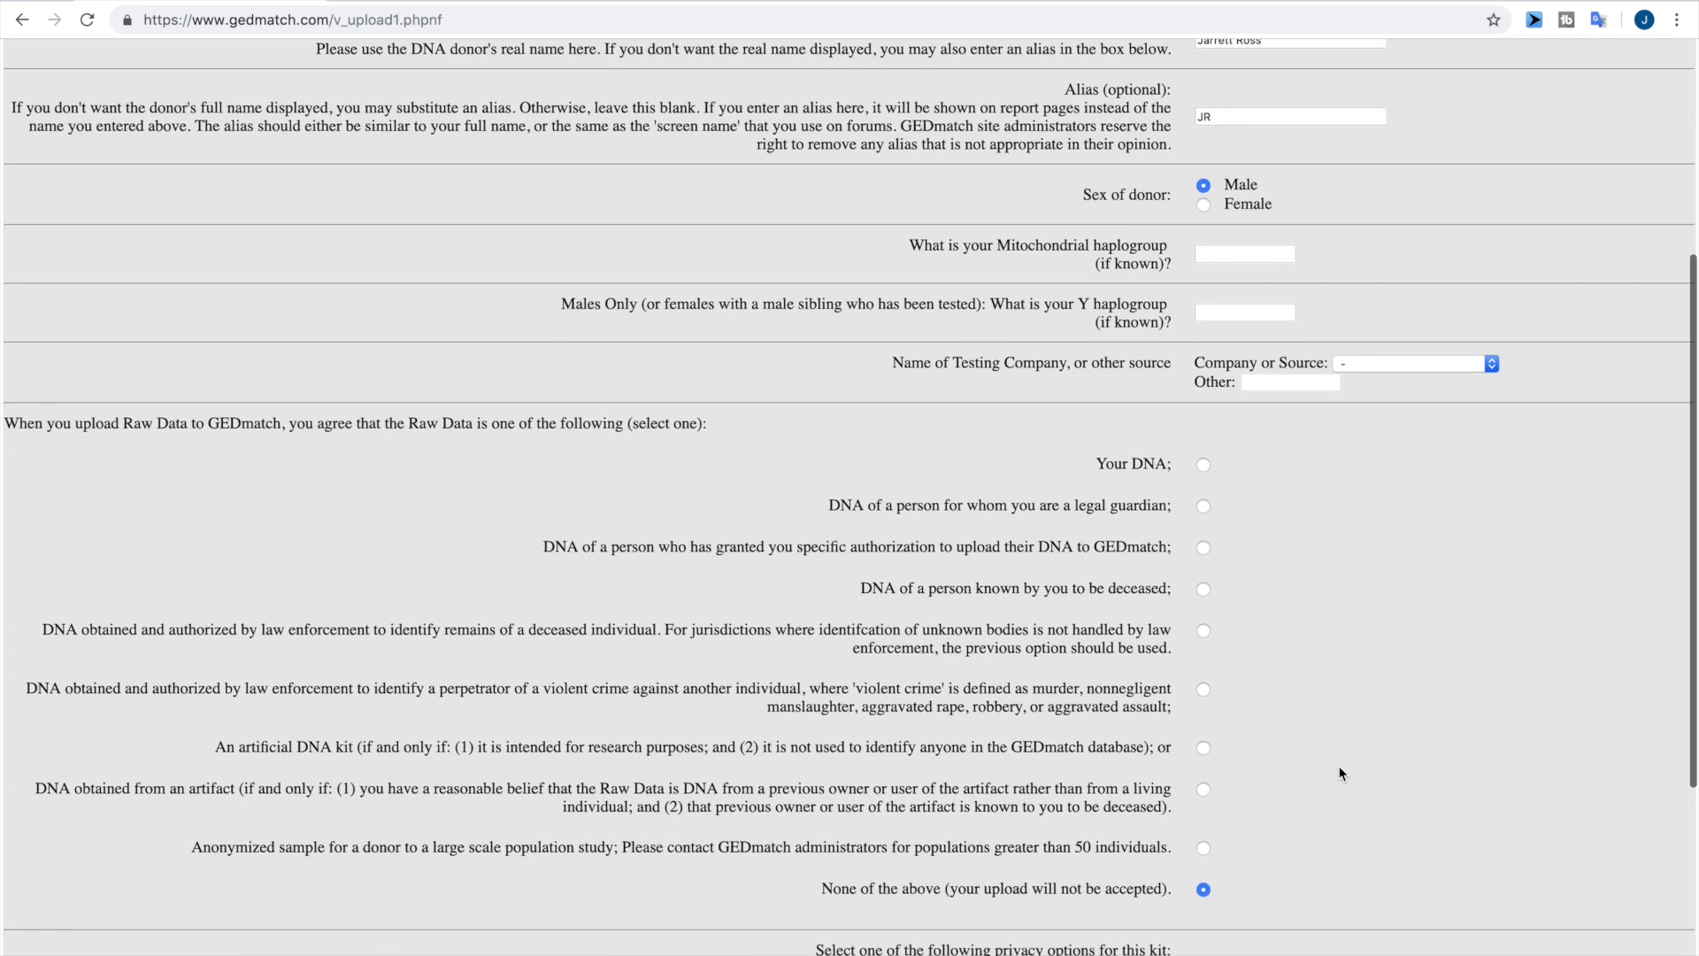
Step: Declare the raw data as DNA of a person known by you to be deceased
scroll(1341, 773, down, 1)
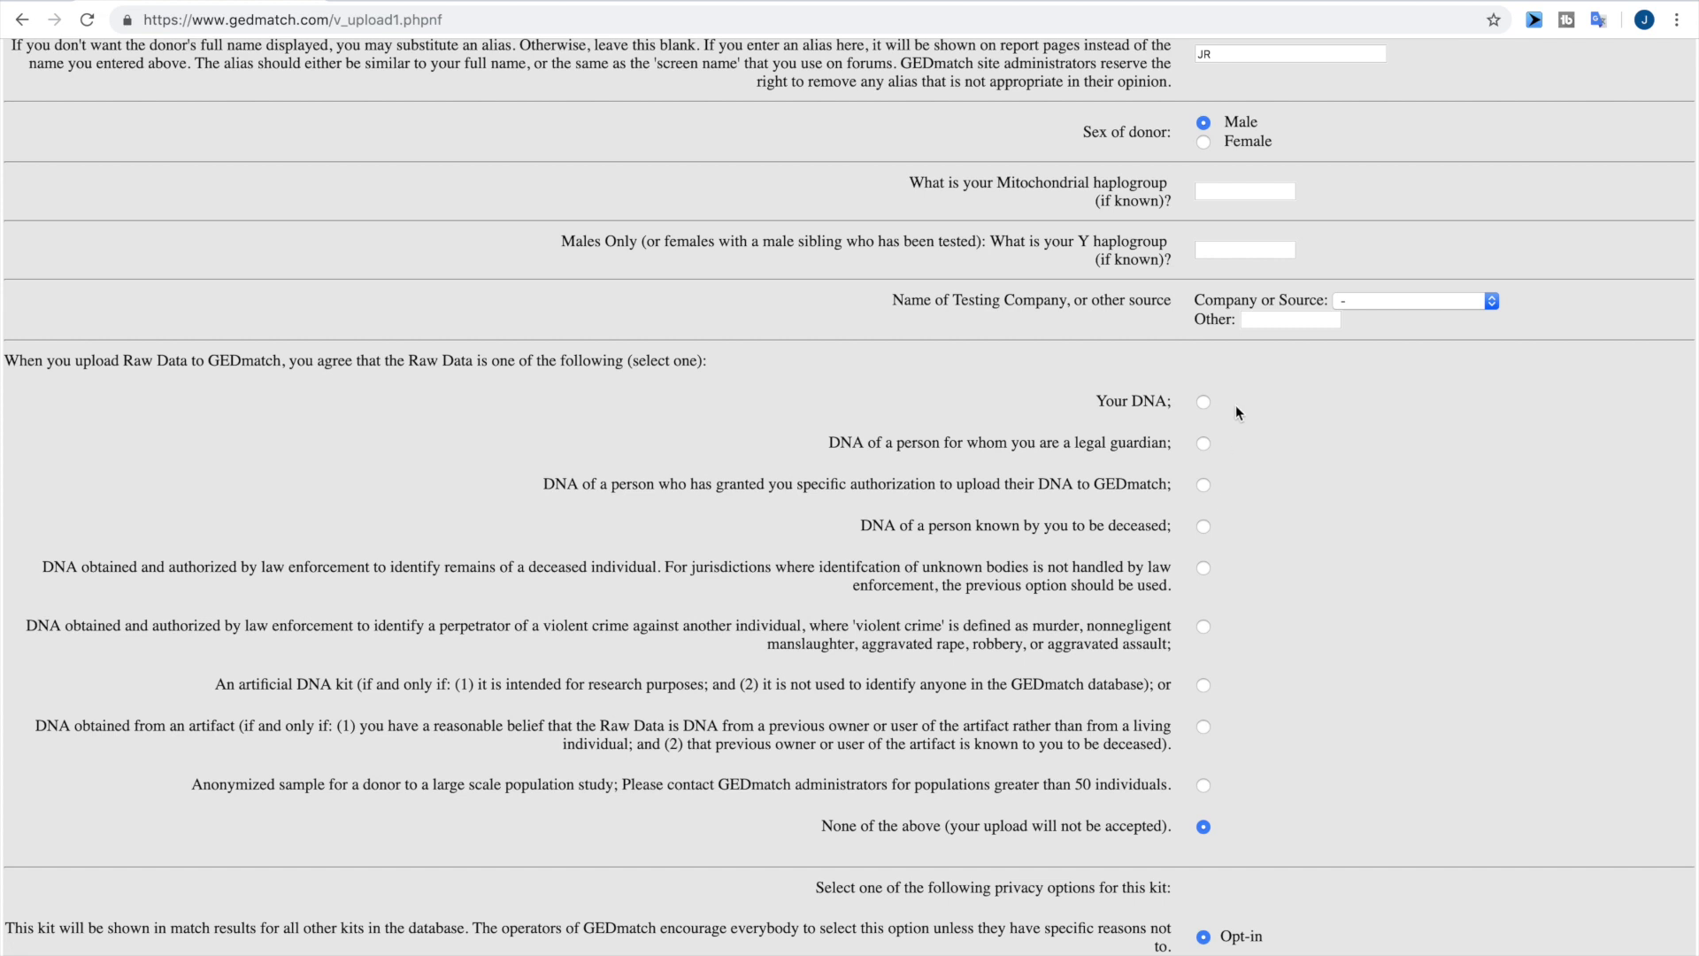
click(1203, 404)
Step: Scroll down the upload form, keeping the deceased-person declaration and Opt-in privacy
scroll(1282, 504, down, 3)
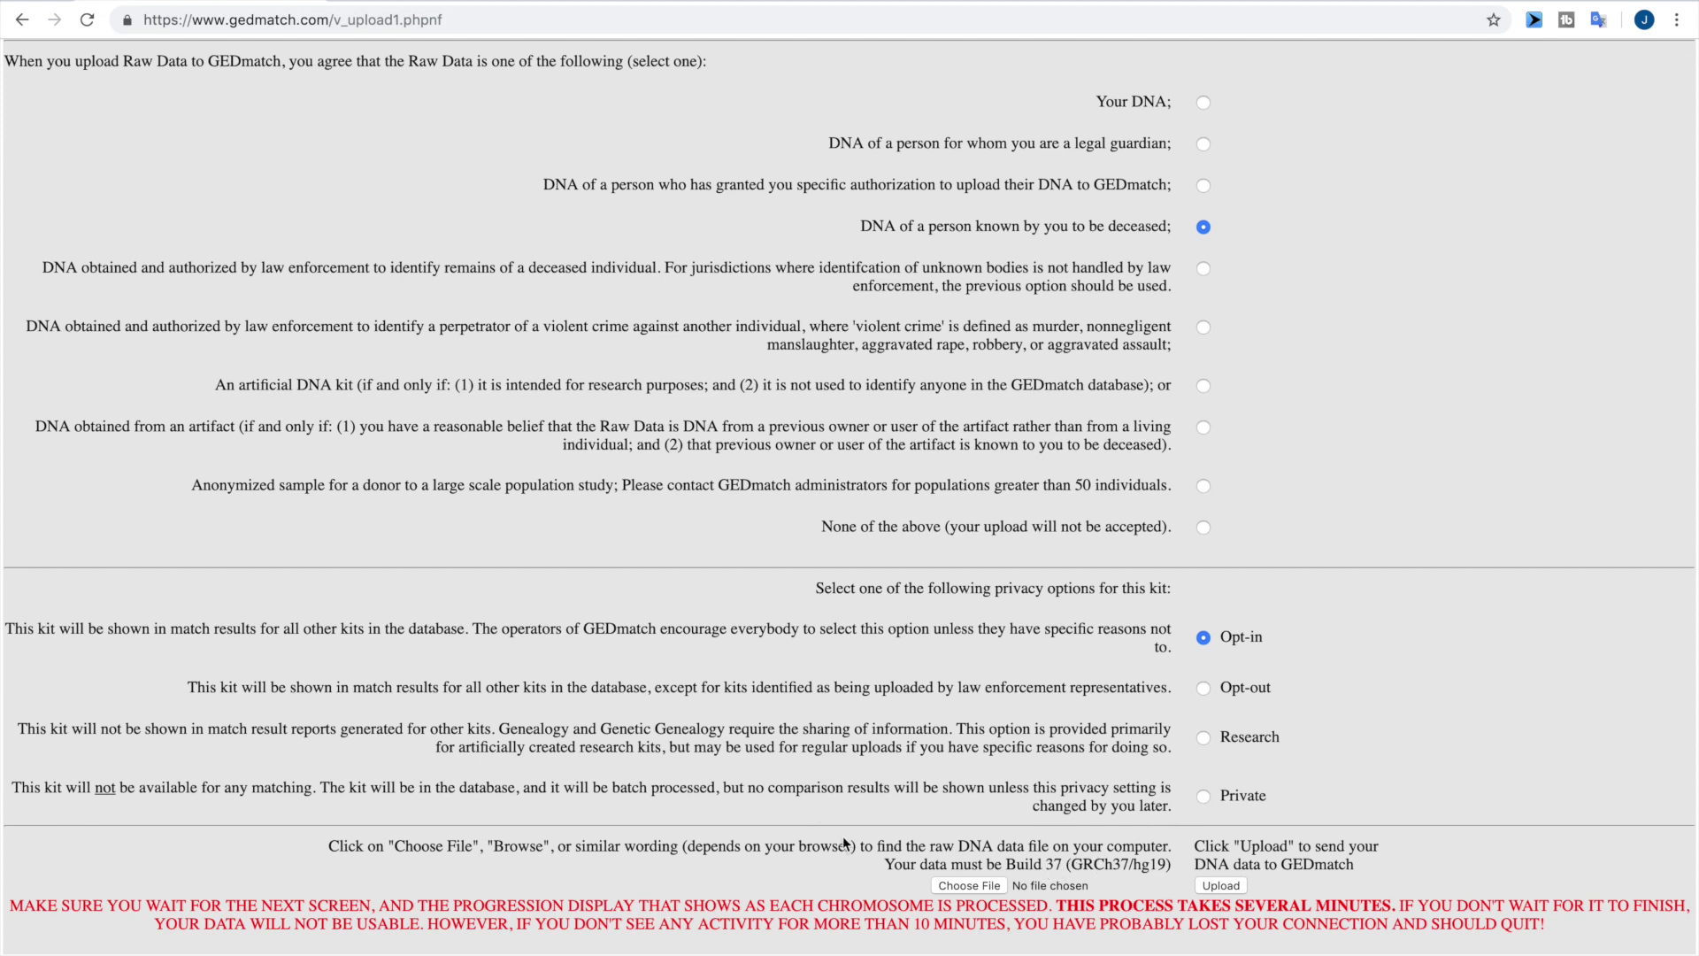
Step: Attach the compressed raw DNA .csv.gz file from the DNA folder to the upload form
click(979, 889)
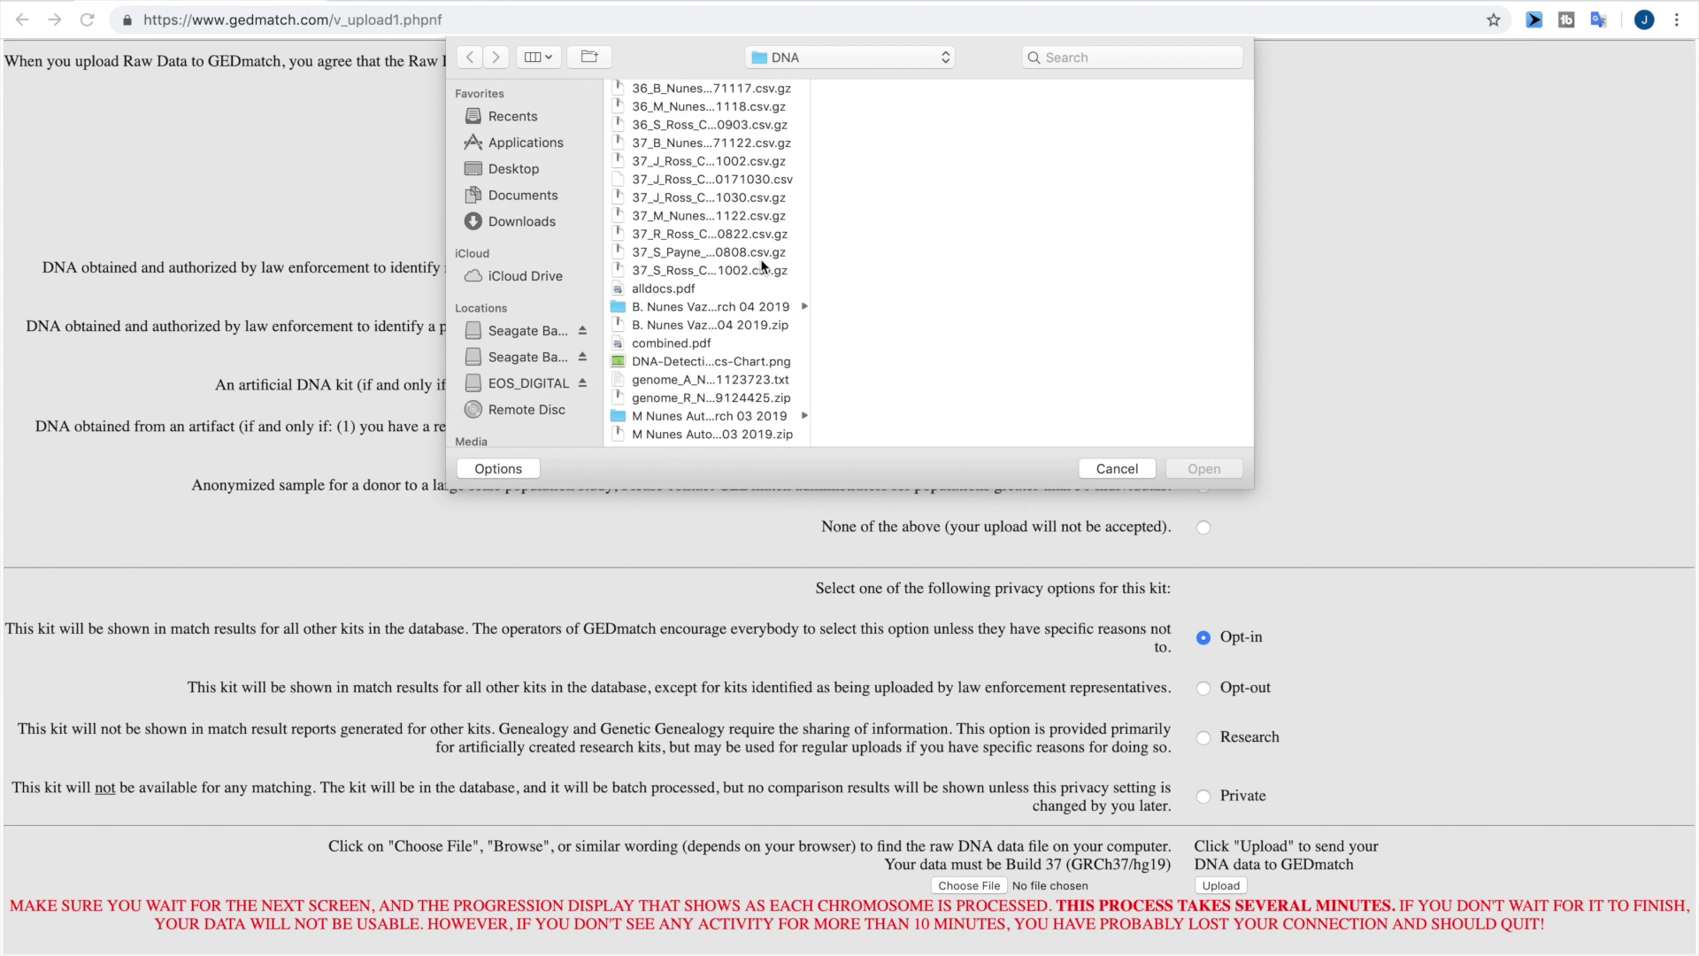
click(782, 328)
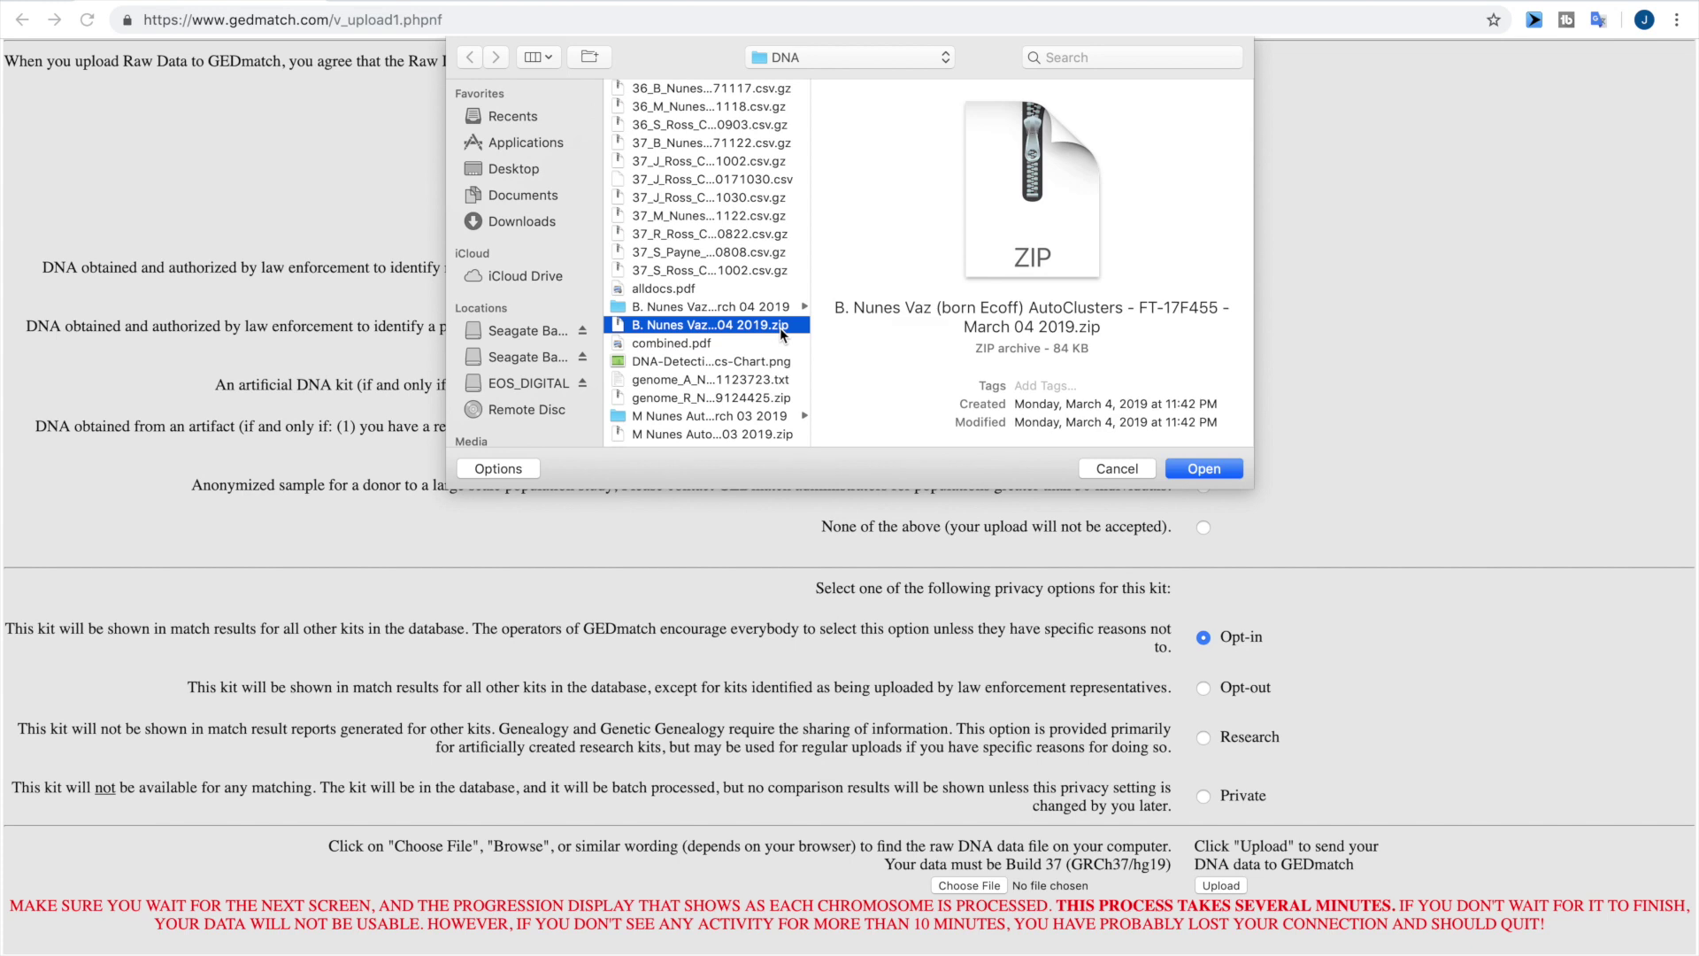
click(779, 381)
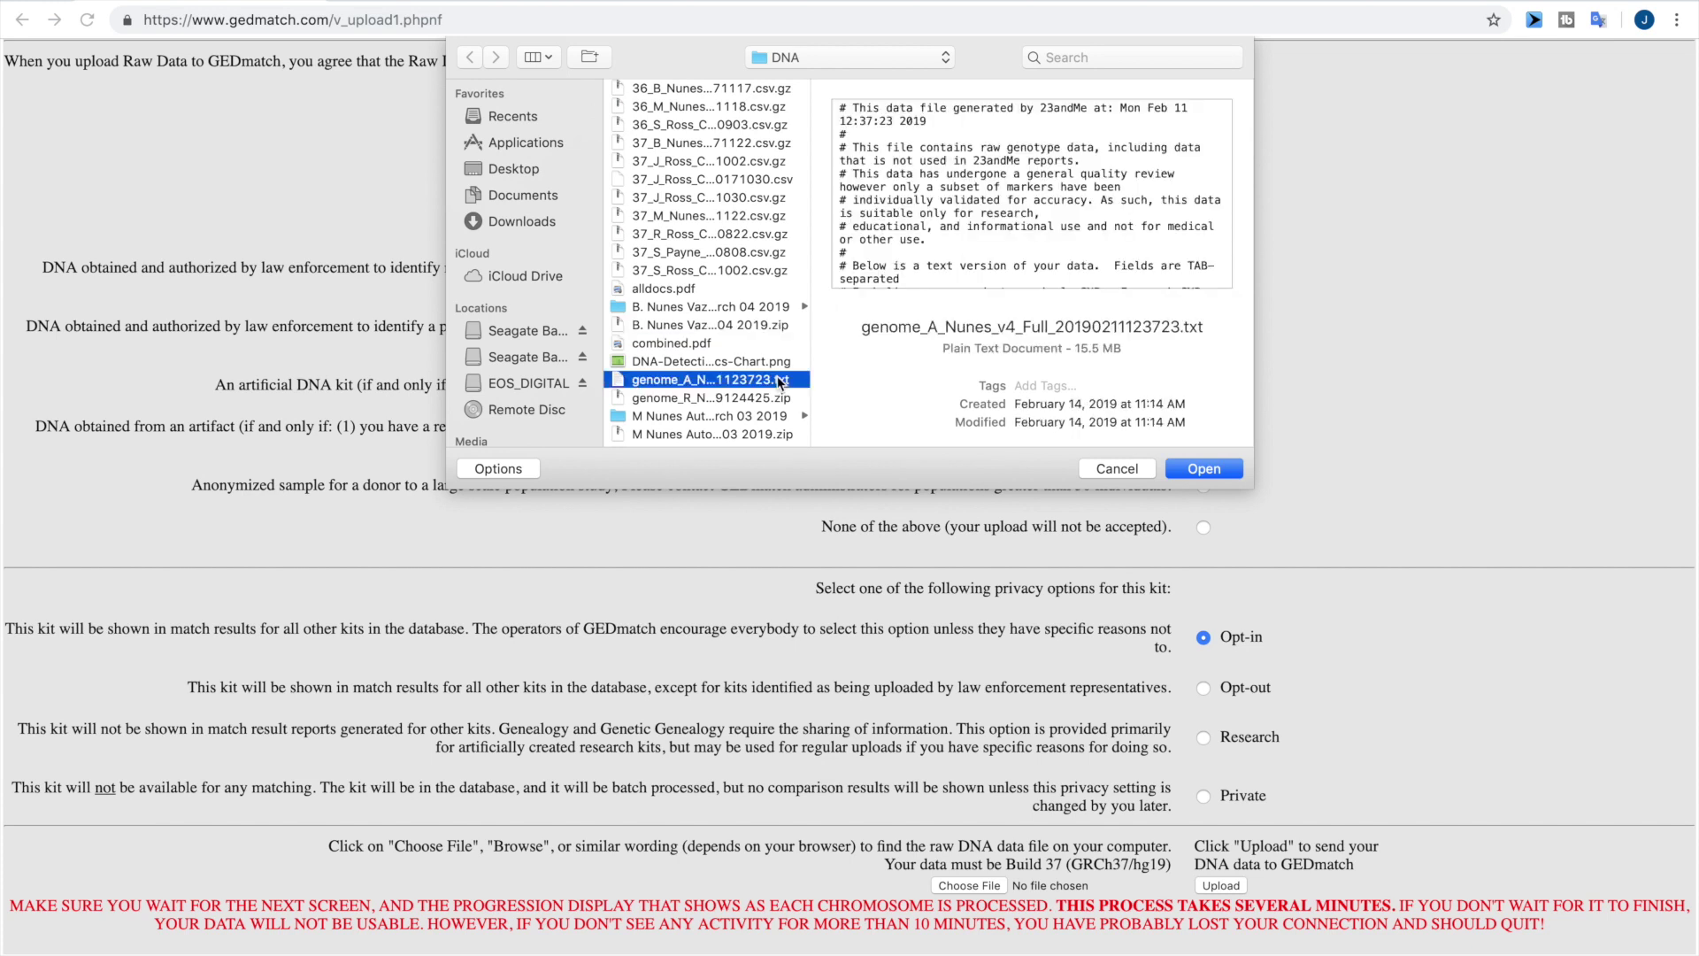
click(714, 200)
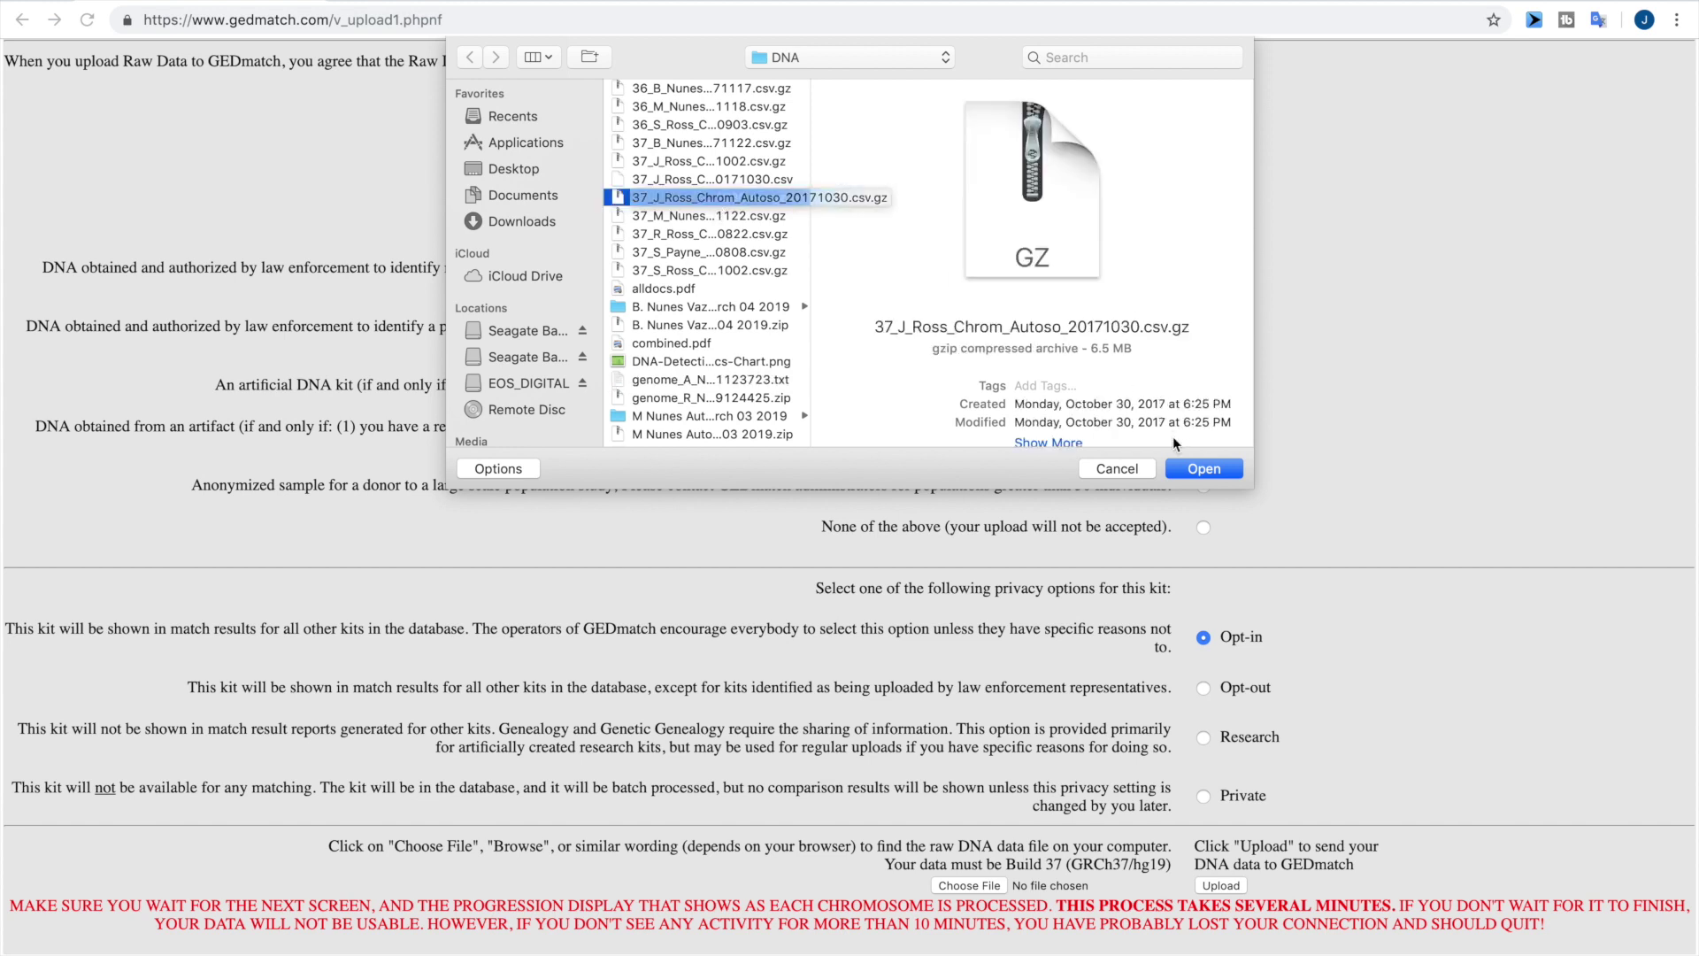
click(1204, 468)
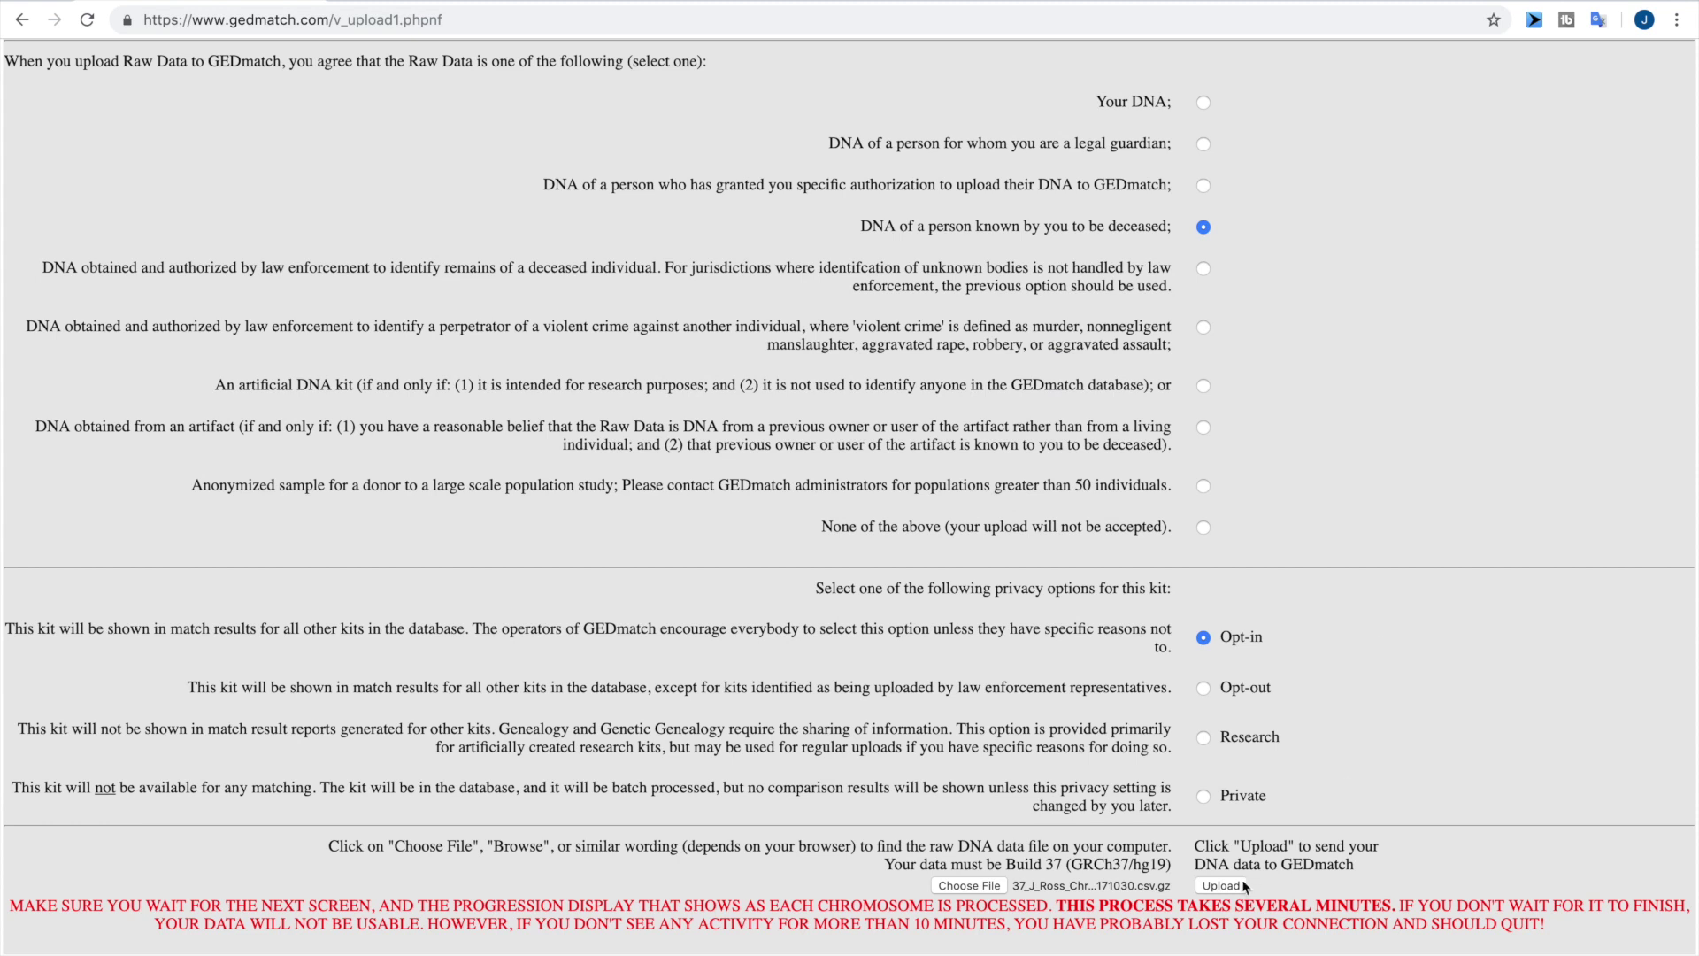
Step: Upload the DNA file, wait for processing to finish, and note the assigned kit number
click(1231, 887)
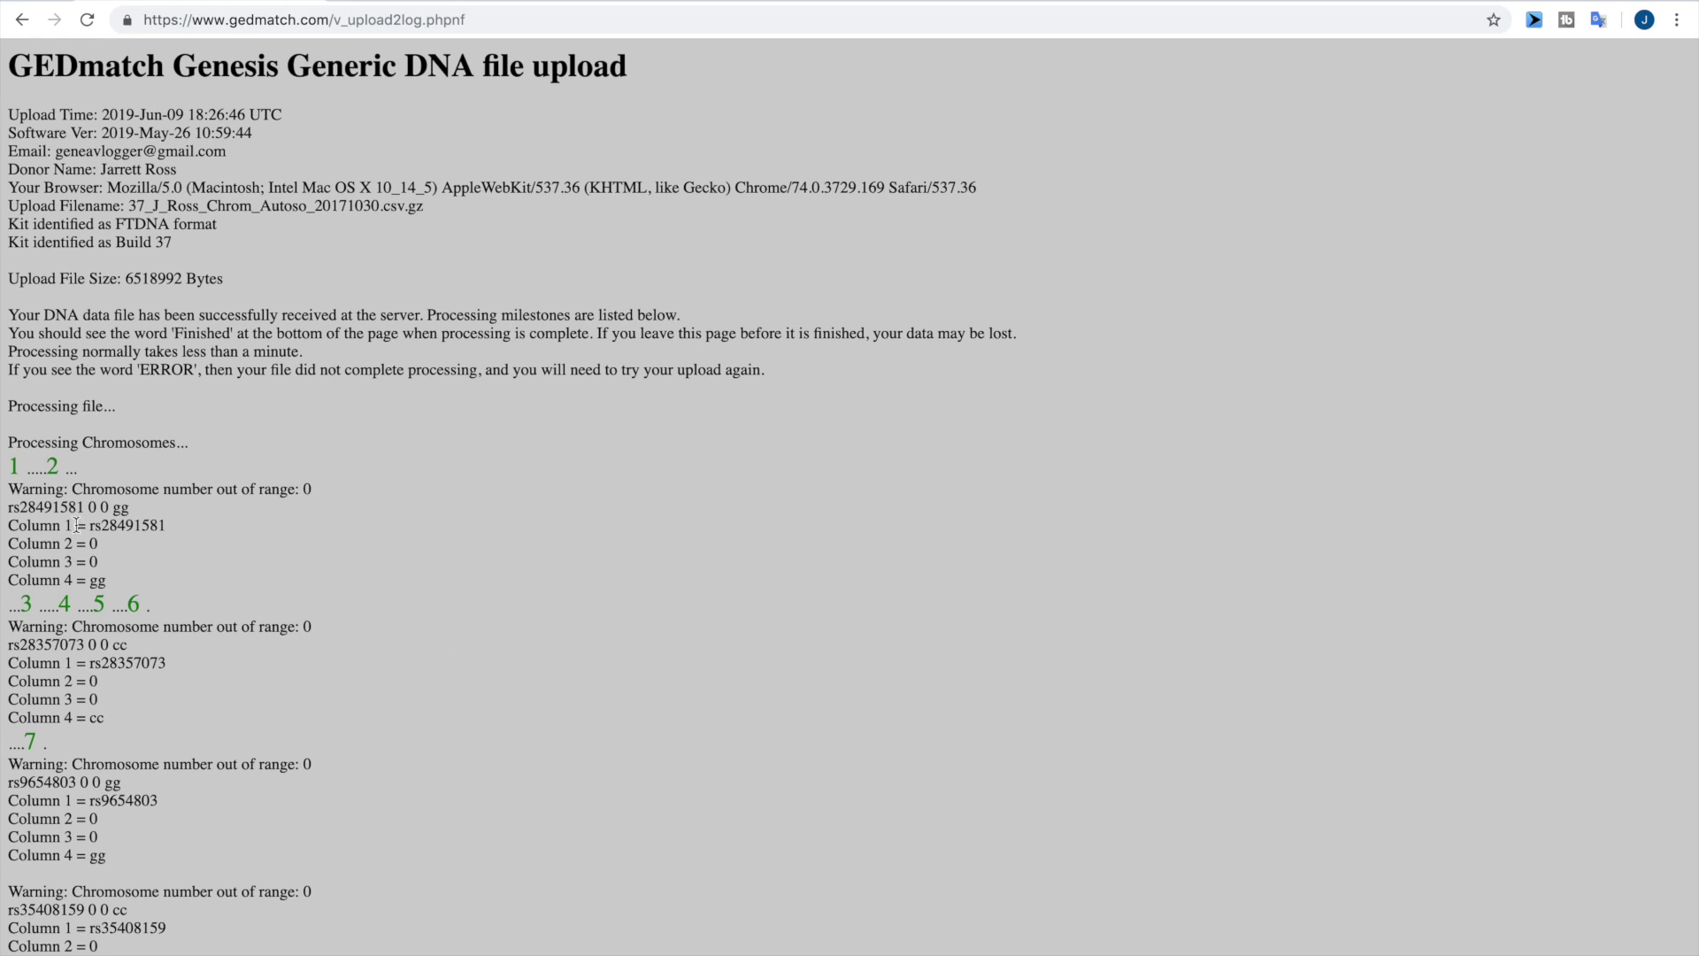
scroll(358, 614, down, 20)
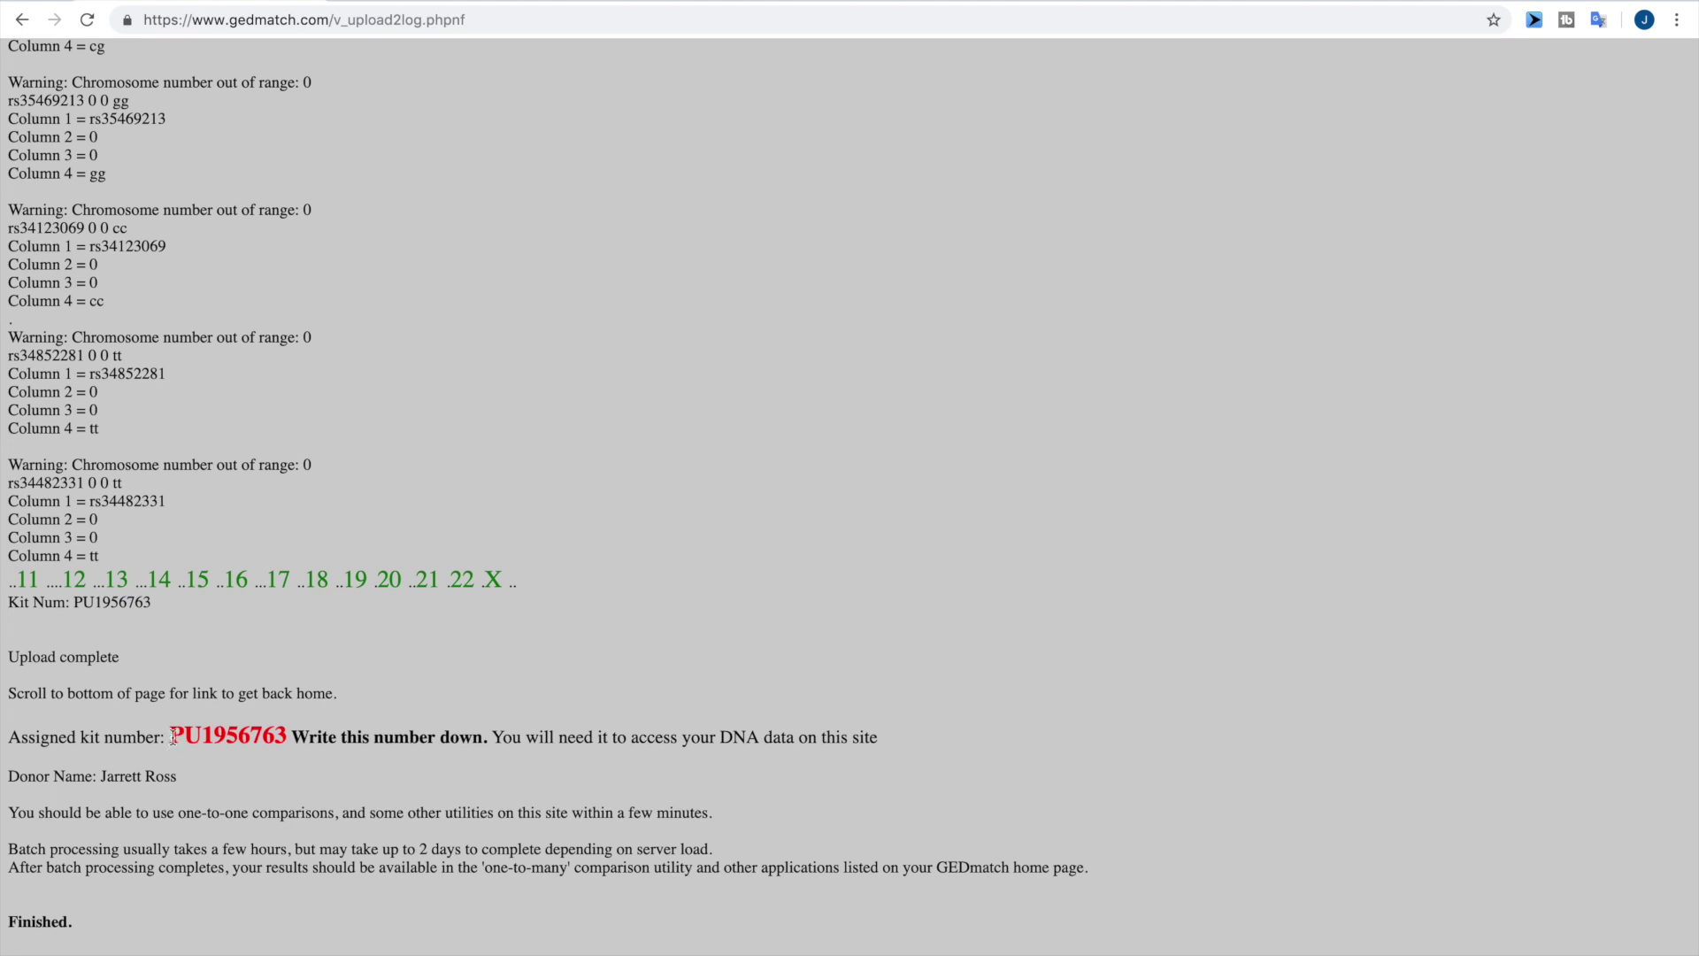
drag(174, 737, 292, 748)
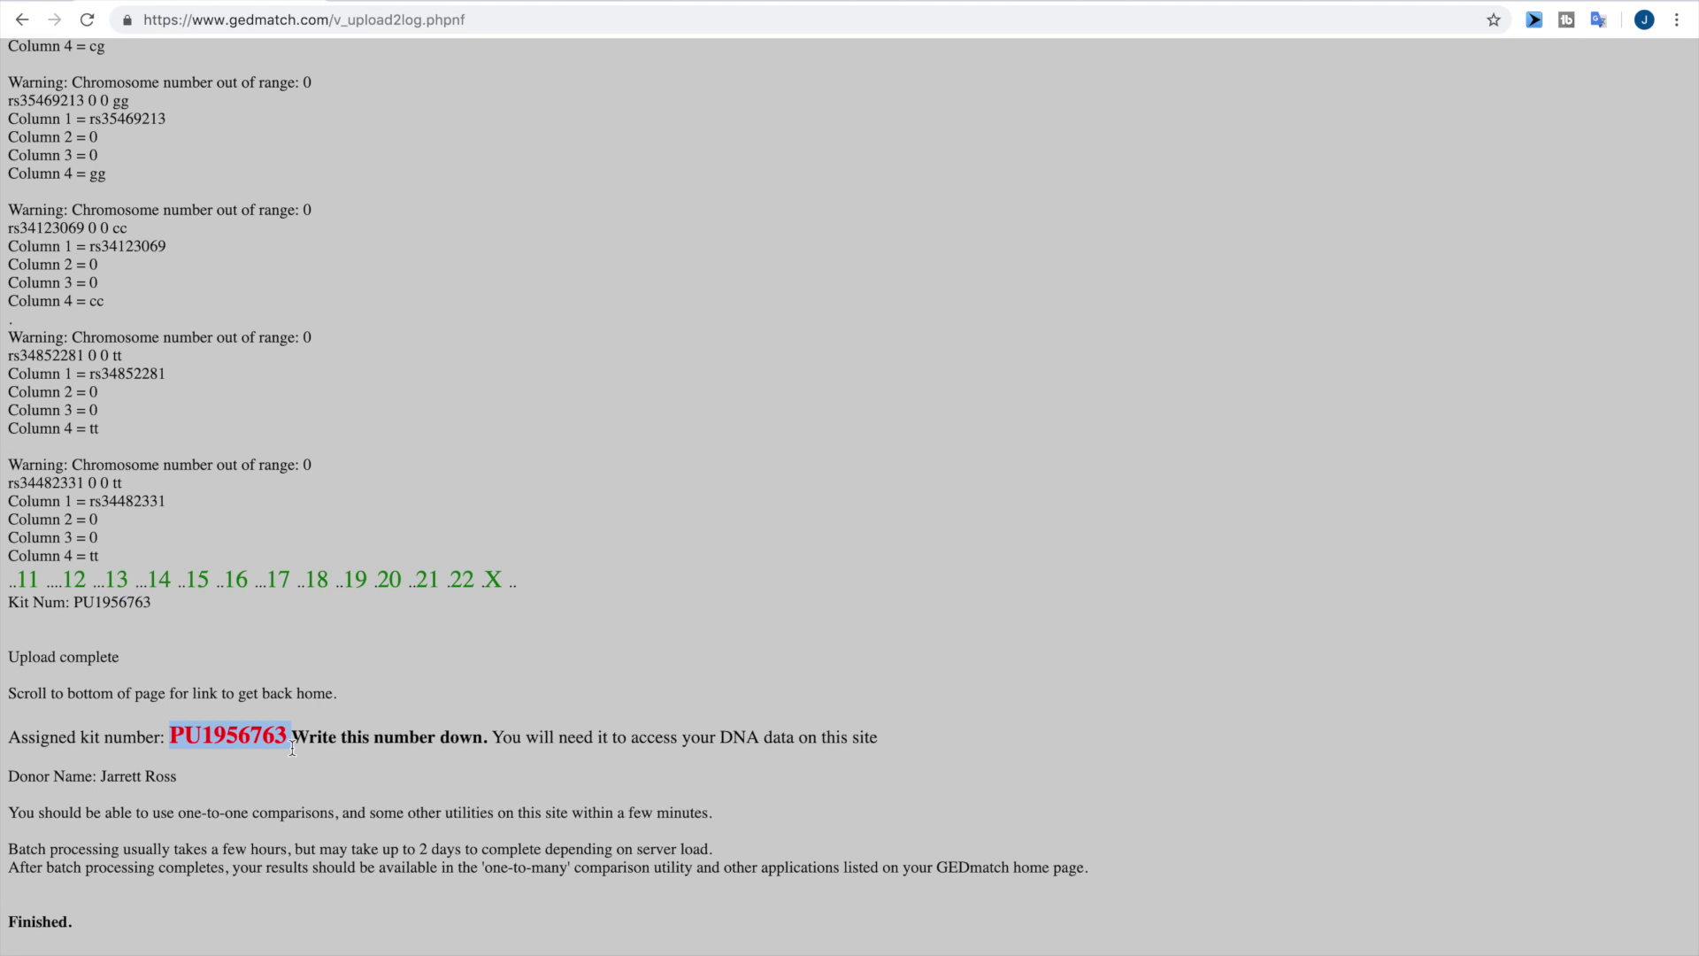
click(368, 778)
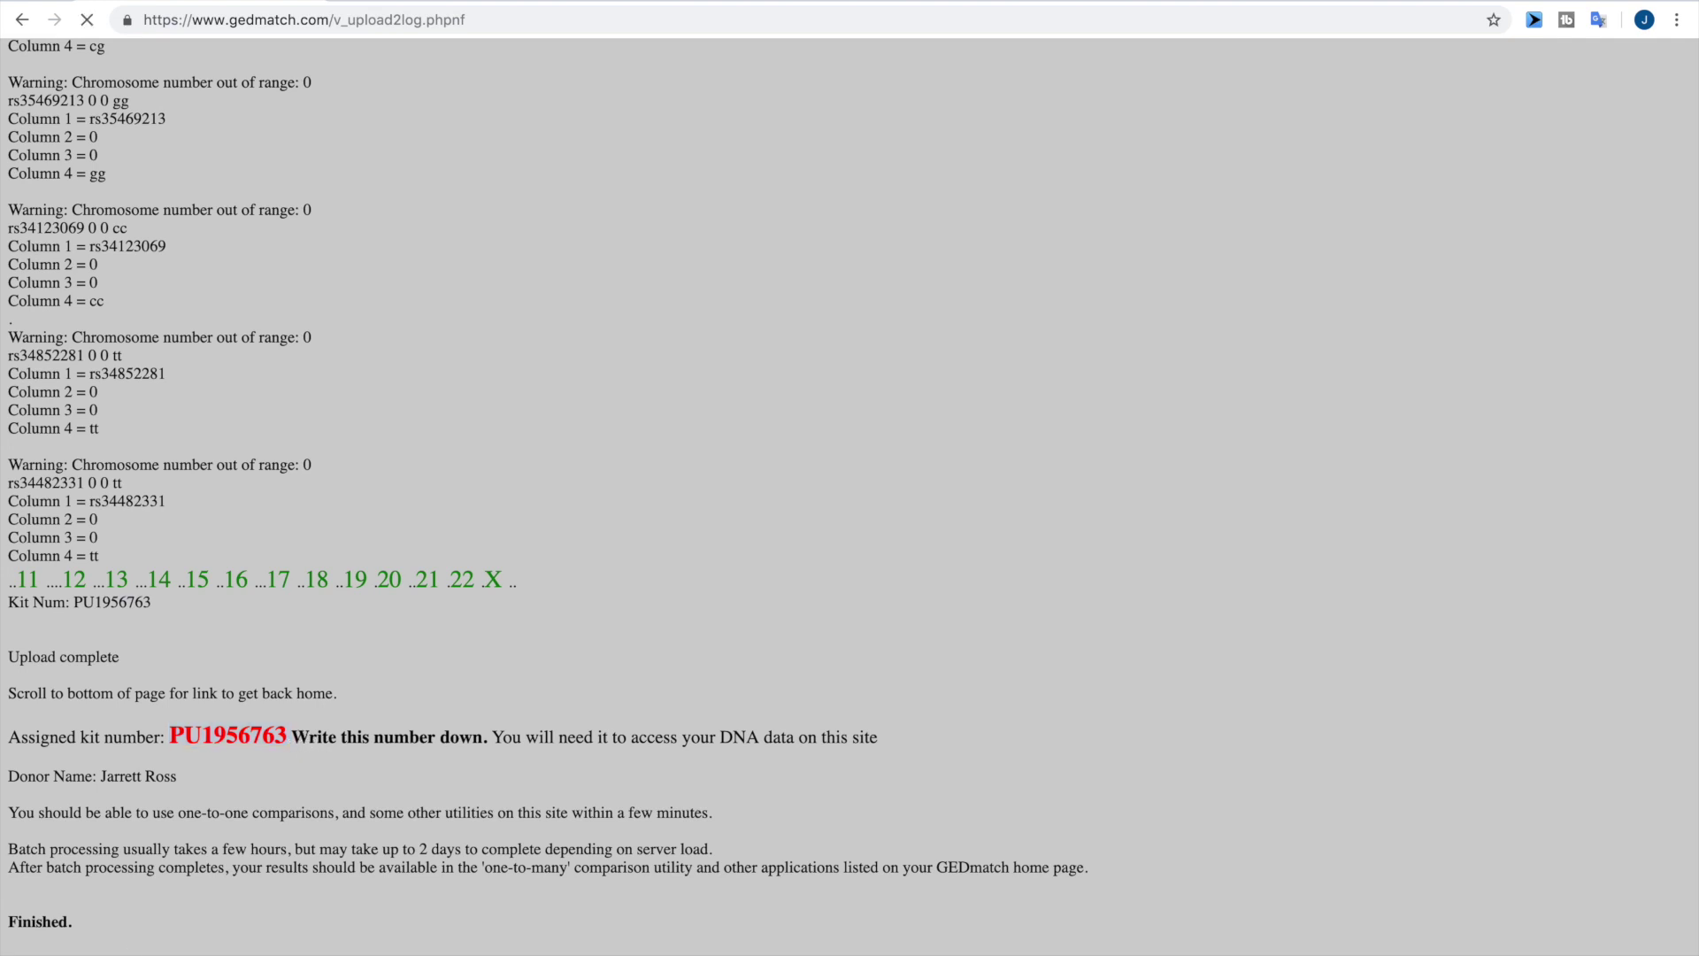
scroll(141, 899, down, 5)
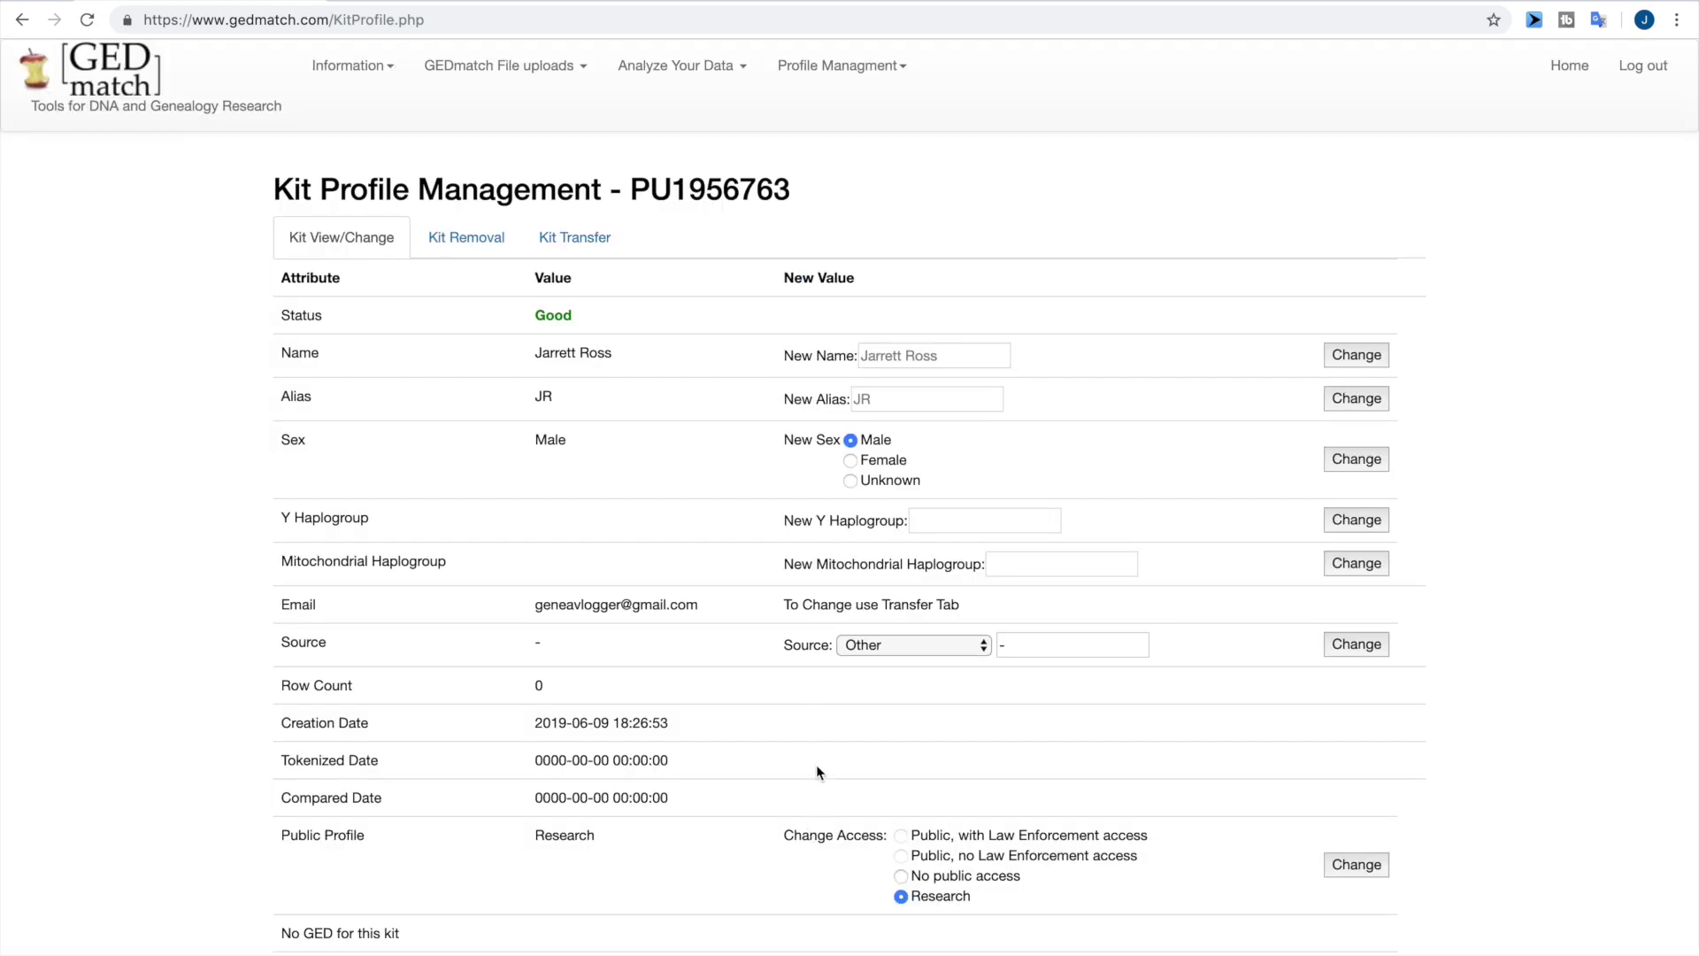
Step: Choose No public access as the kit's new access level
scroll(818, 772, down, 3)
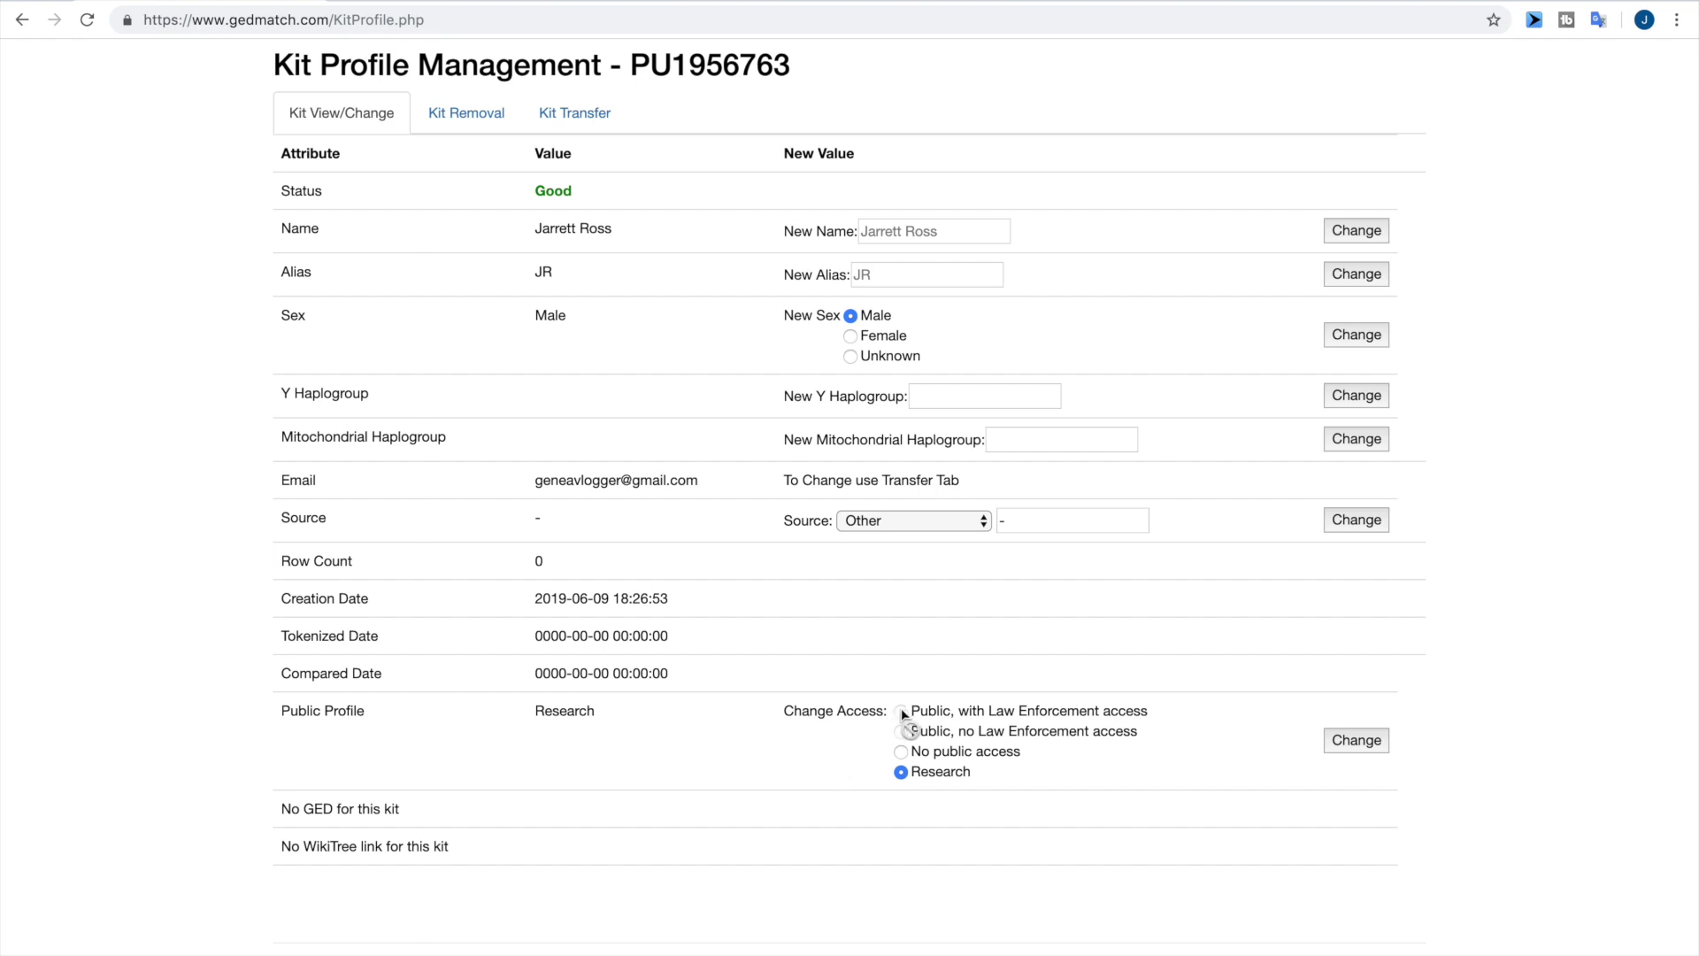
click(901, 773)
click(902, 752)
click(901, 751)
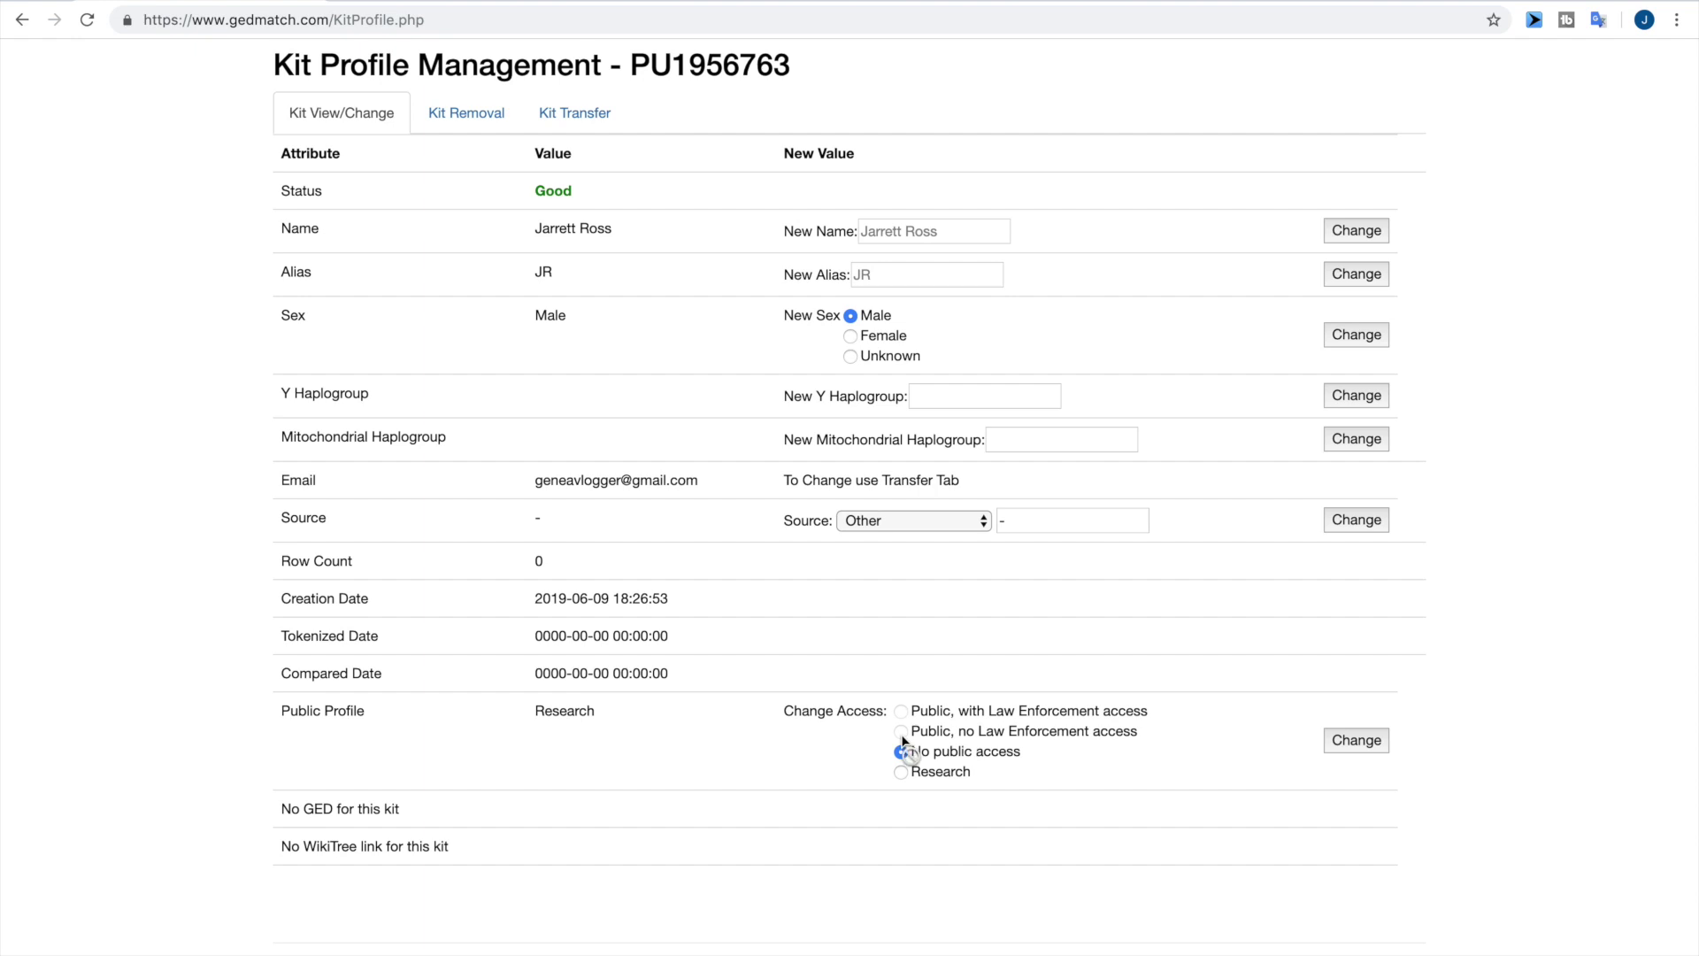